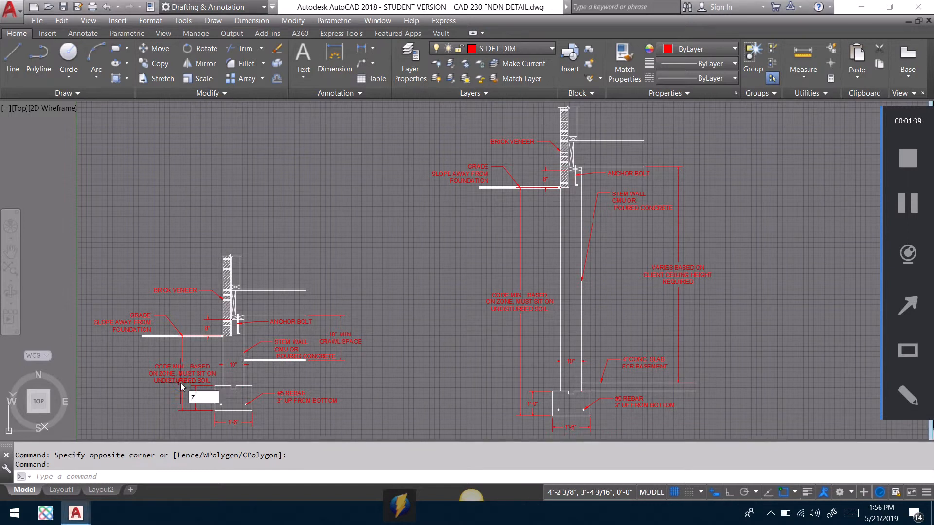
Examine the crawl space foundation detail up close, from the brick veneer down to the footing and rebar.
text(z)
key(Return)
text(w)
key(Return)
click(89, 428)
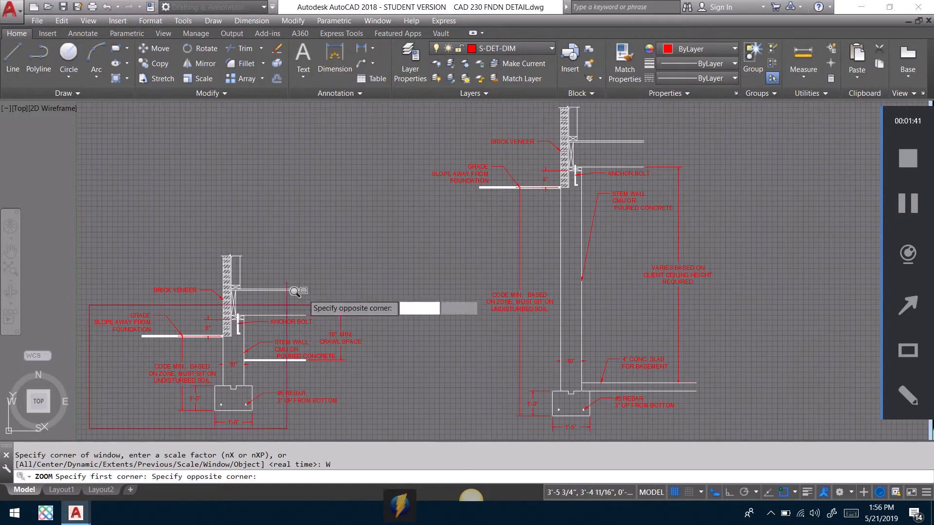
click(371, 245)
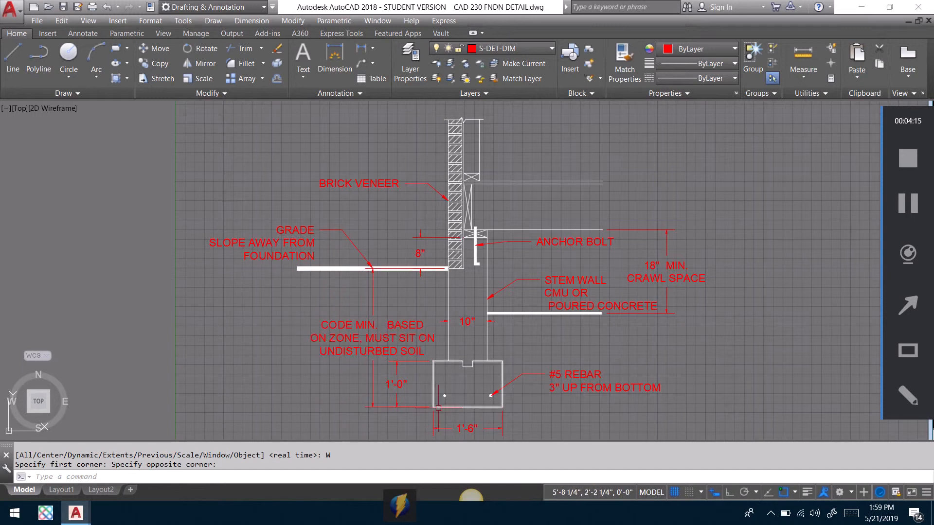
mouse_move(438, 407)
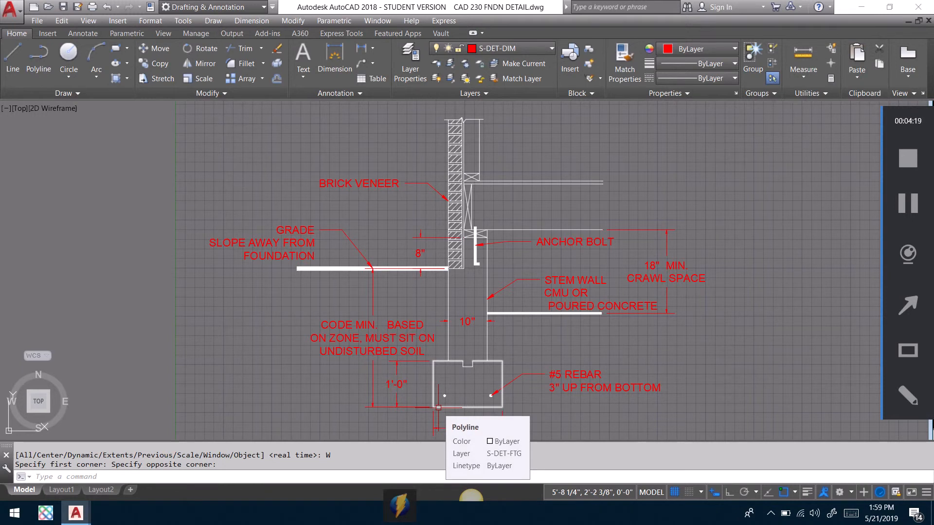
Save and close the foundation detail drawing.
text(z)
key(Return)
text(p)
key(Return)
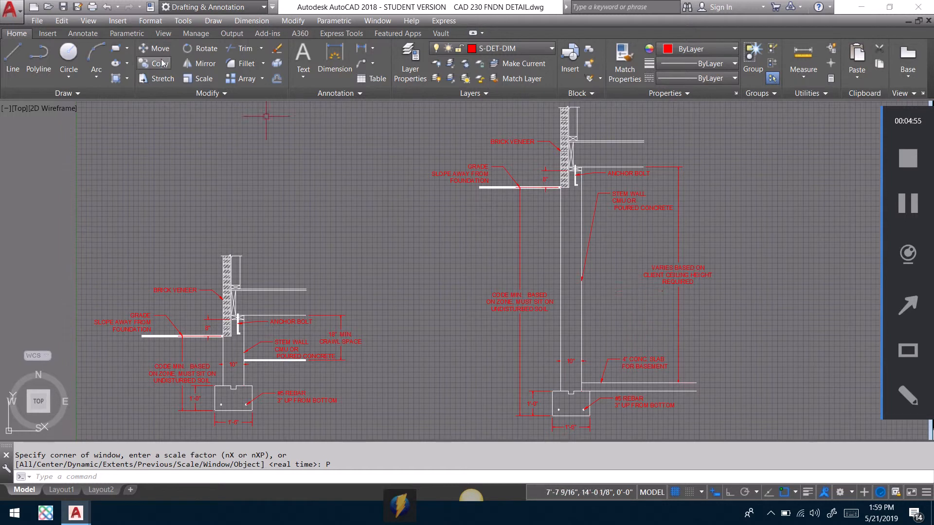
click(64, 7)
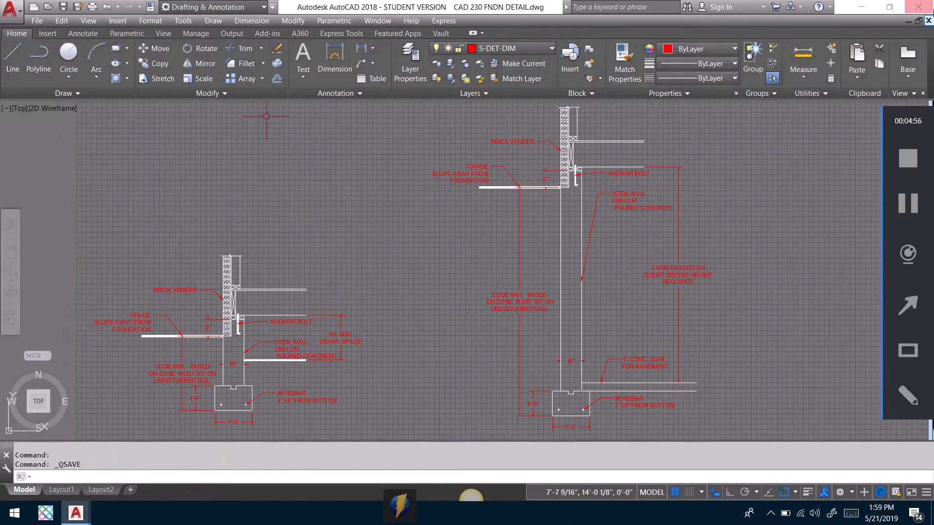
click(928, 21)
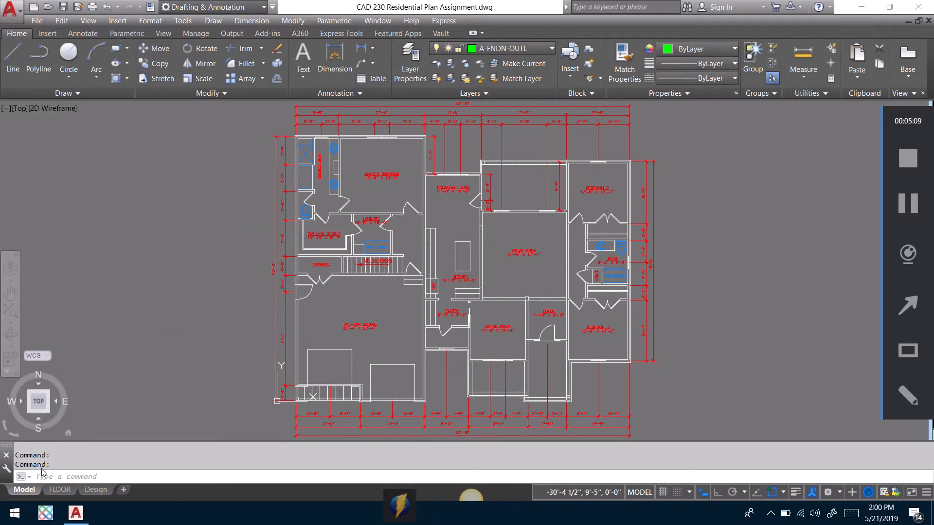
In model space, turn off layers A-ANNO-DIMS, A-ANNO-NOTE and A-FLOR-PFIX, lock A-FLOR-WALL, and keep A-FNDN-OUTL current.
click(60, 490)
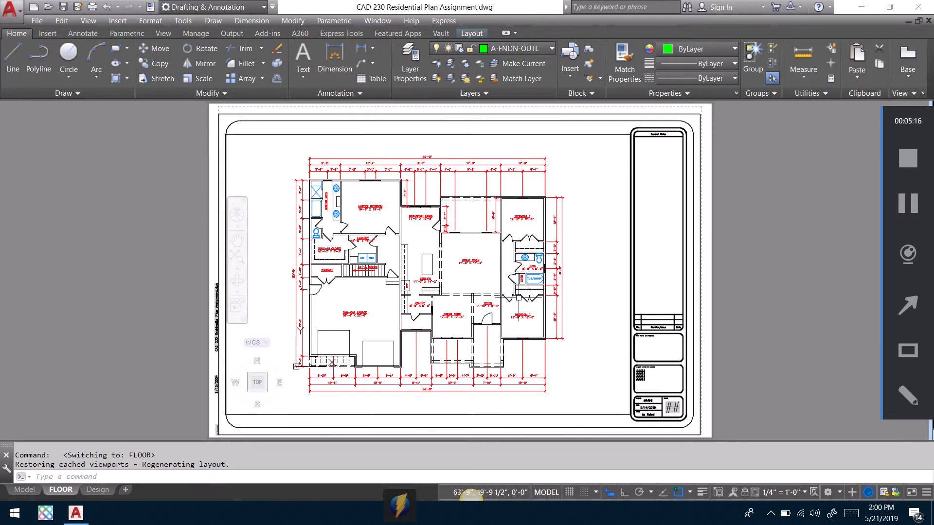
click(24, 489)
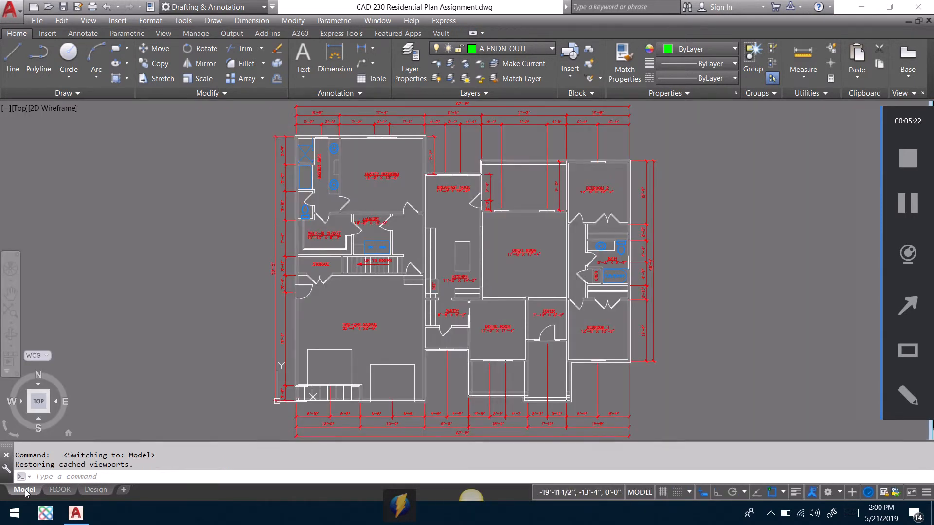
click(551, 50)
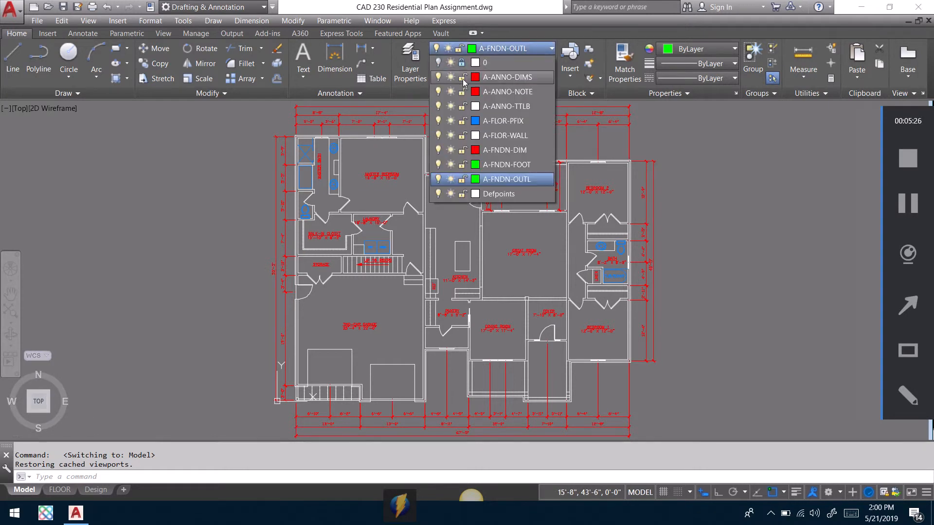
click(439, 77)
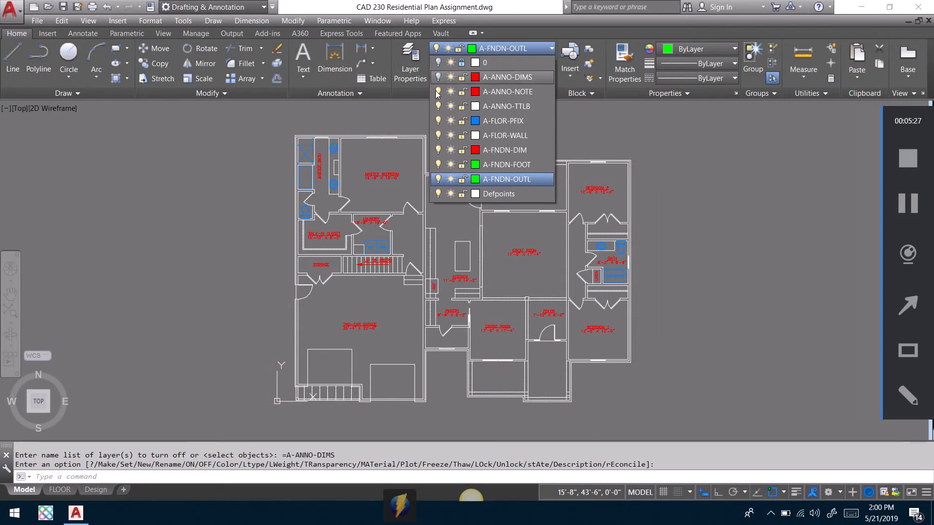
click(437, 92)
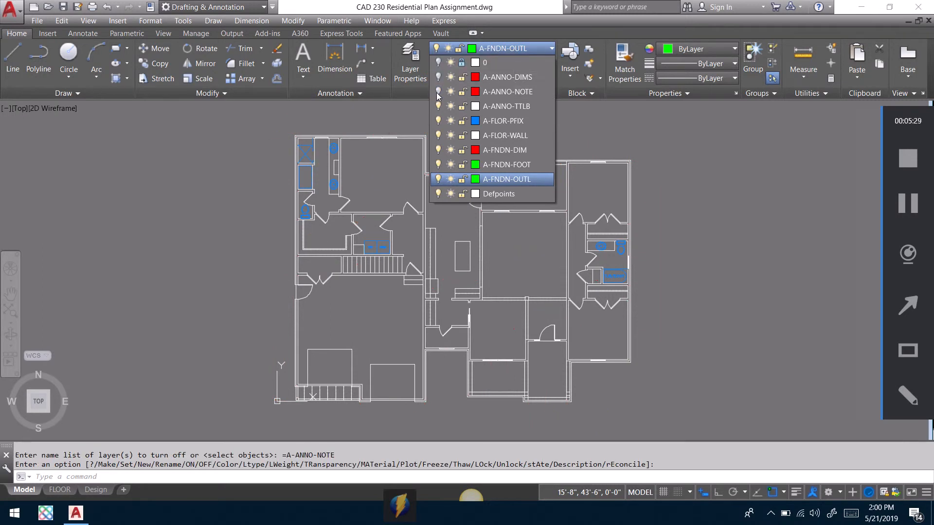
click(438, 121)
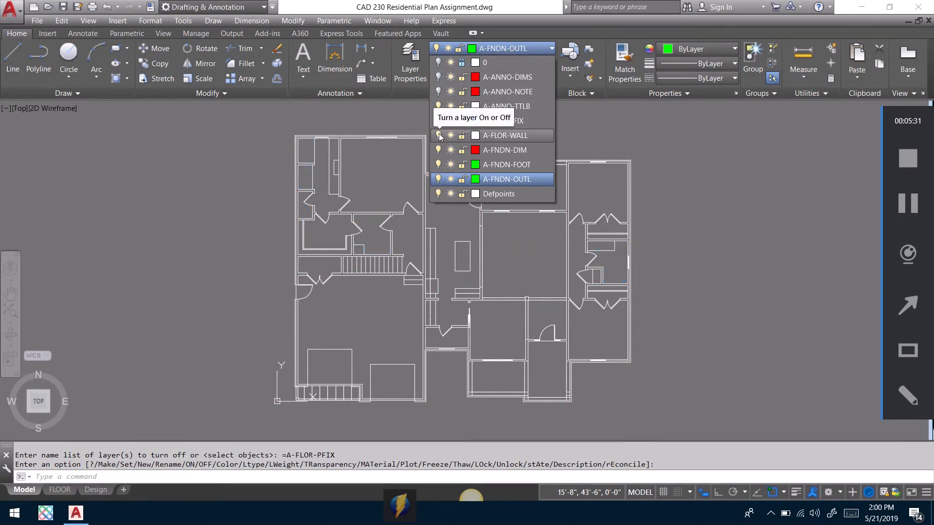
click(463, 136)
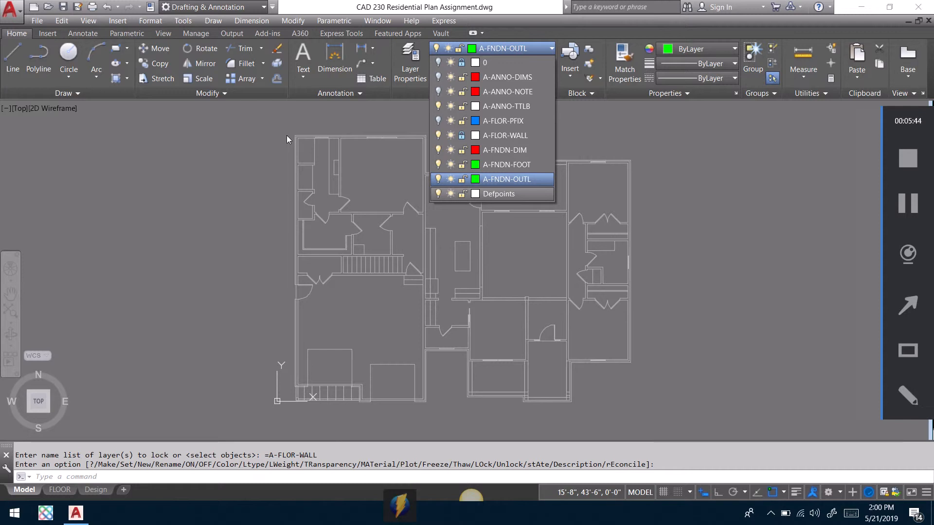
click(525, 181)
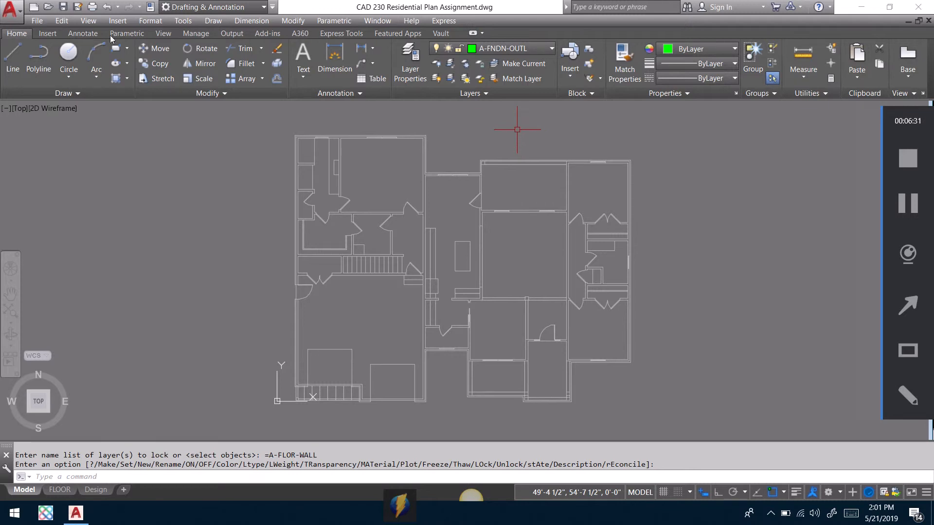
Trace the house's exterior wall corners with a polyline, running clockwise from the northeast bedroom corner to the garage stairs.
click(41, 57)
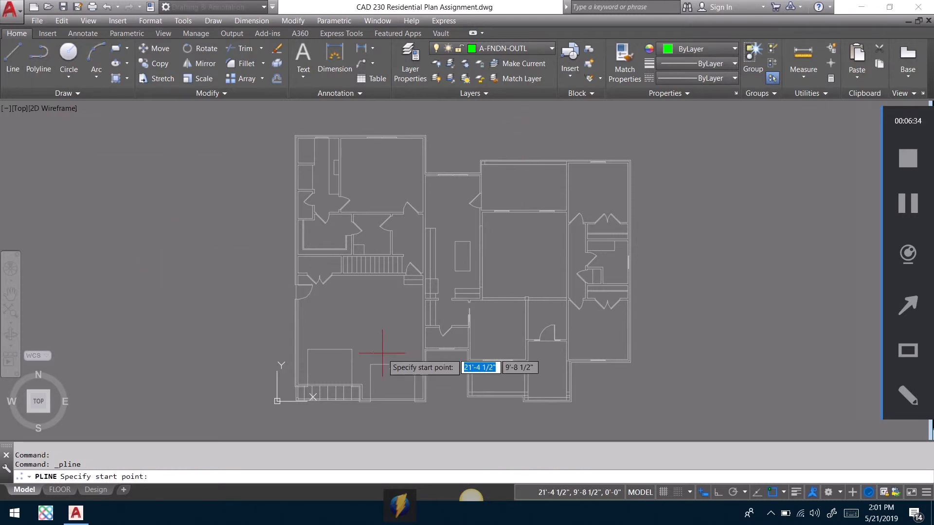
click(630, 160)
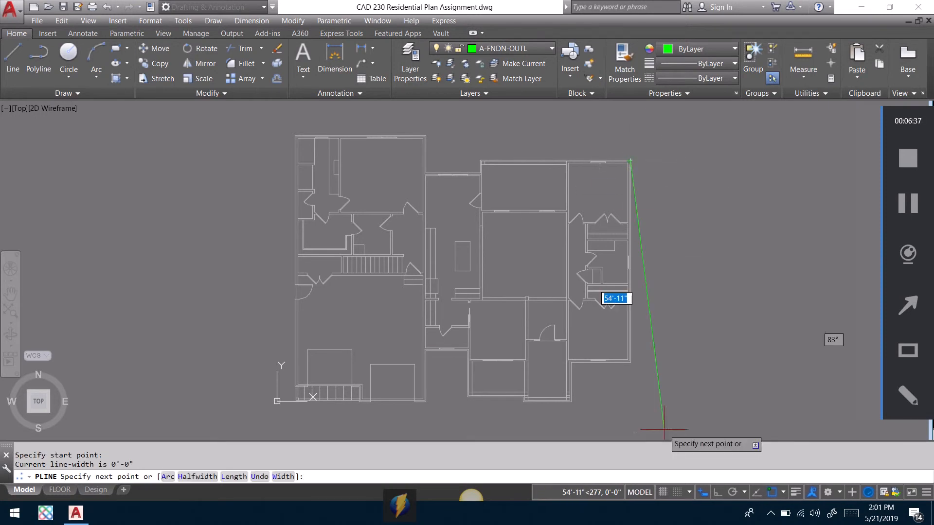
click(631, 362)
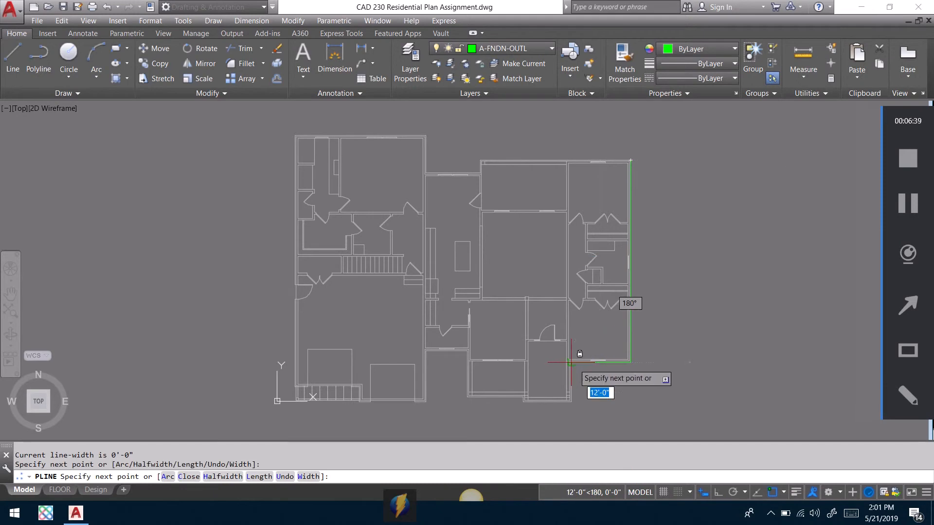
click(570, 363)
click(570, 401)
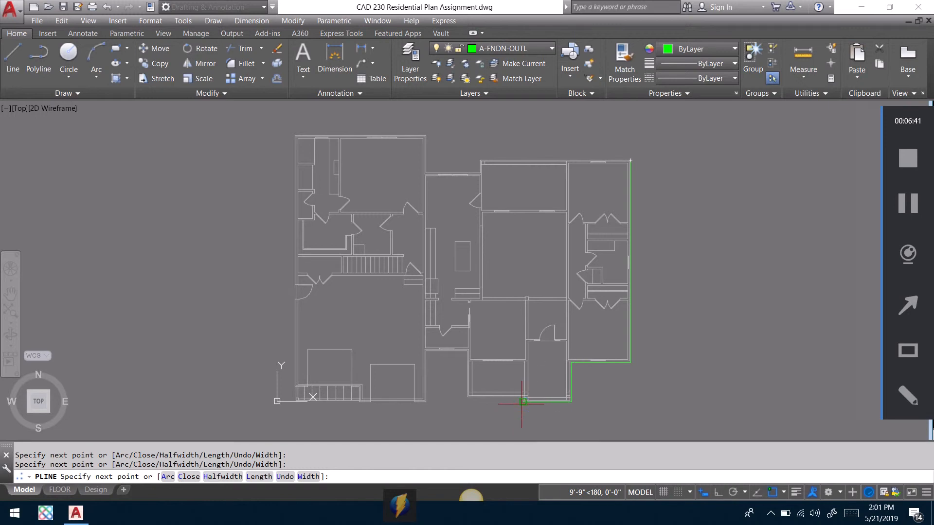
click(522, 400)
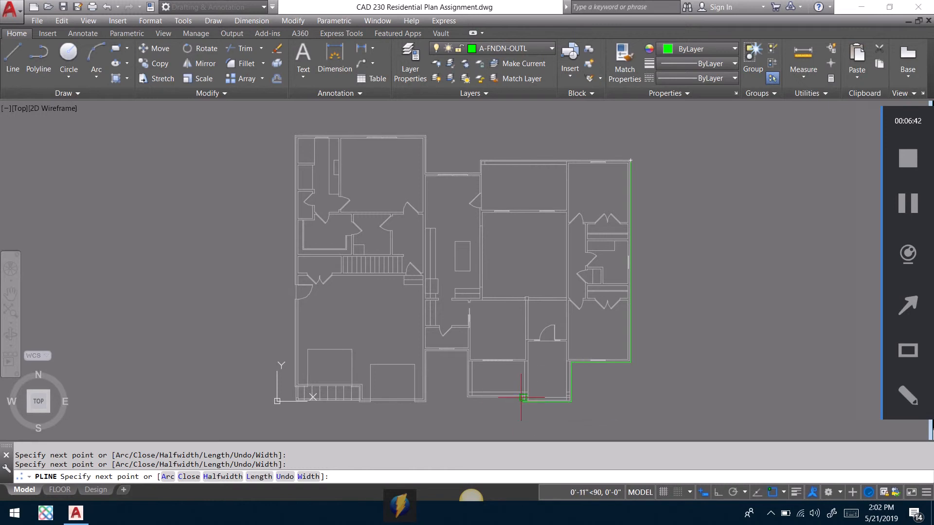
click(467, 398)
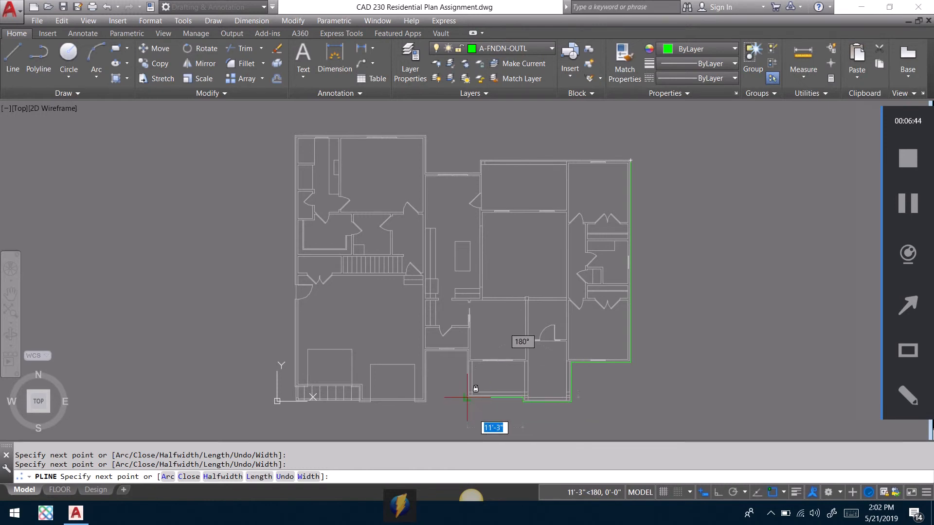
click(467, 350)
click(425, 350)
click(425, 402)
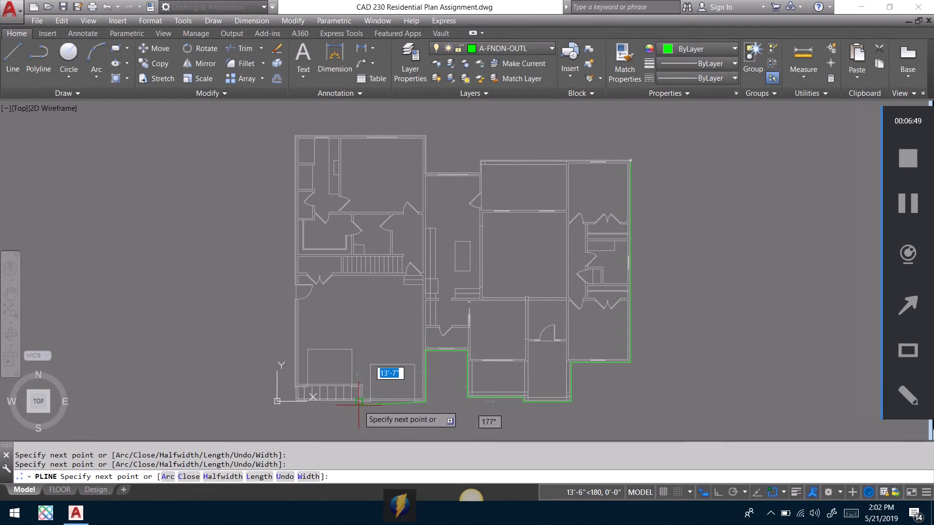
click(359, 401)
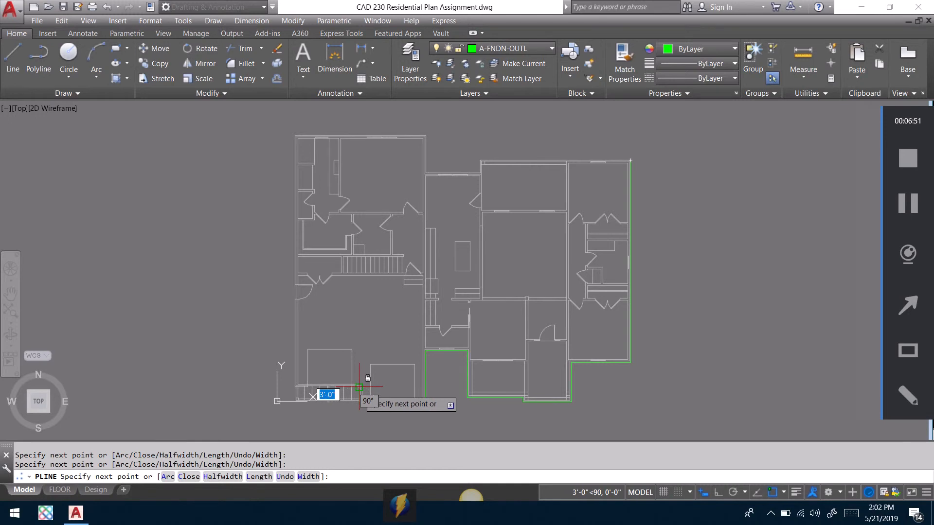
click(906, 203)
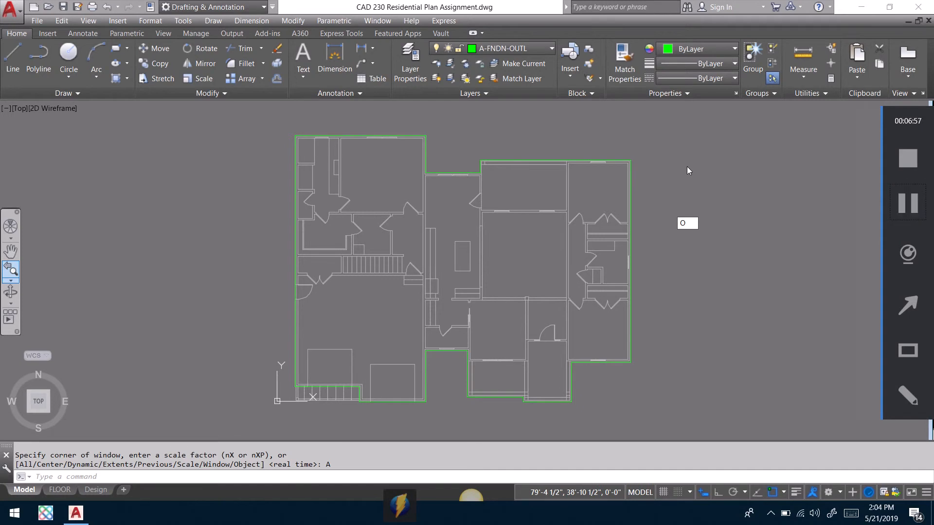
Offset the foundation outline 10 inches toward the inside of the house.
click(665, 168)
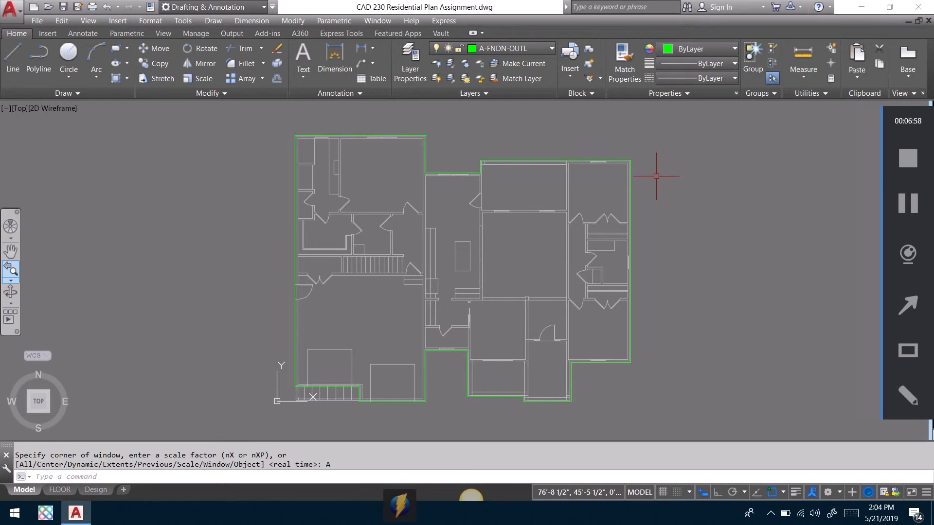
text(o)
key(Return)
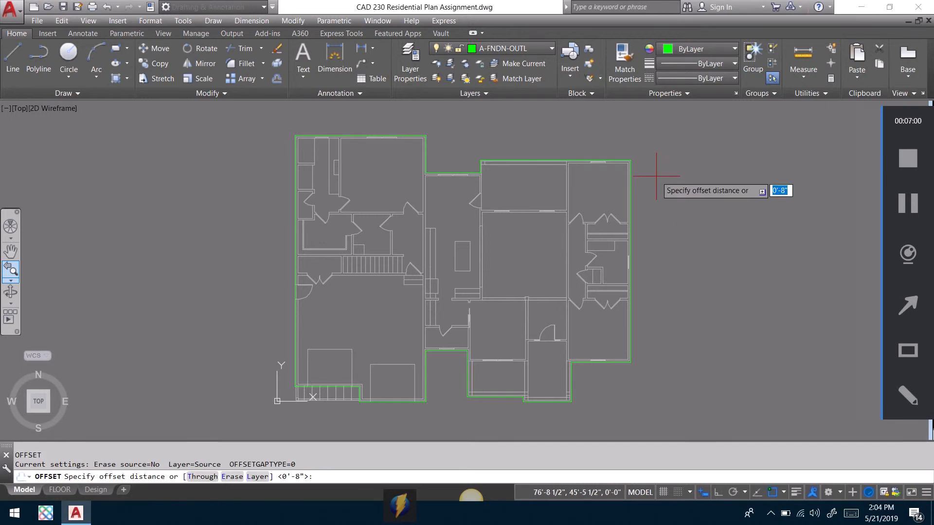
text(10)
key(Return)
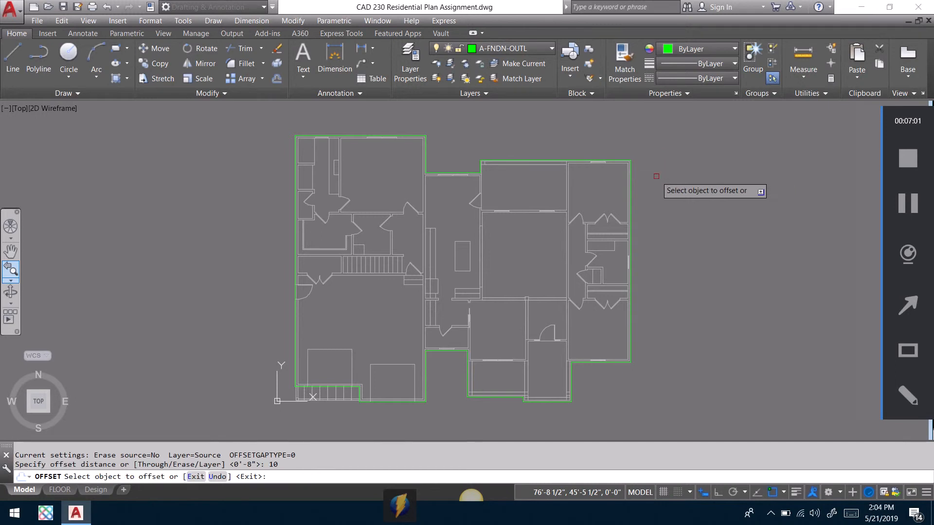
click(577, 161)
click(529, 192)
key(Return)
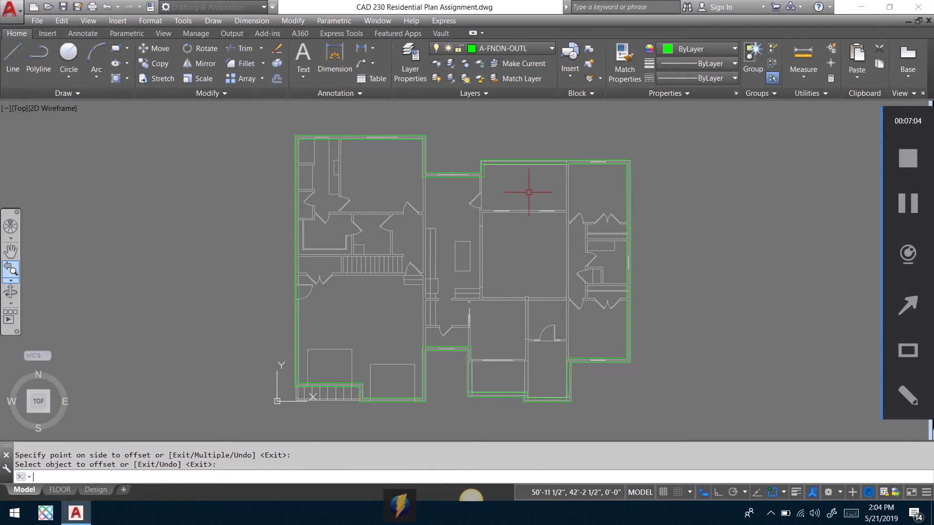
Offset the inner foundation line 4 inches inward and the outer foundation line 4 inches outward to form the footing edges.
key(Return)
text(4)
key(Return)
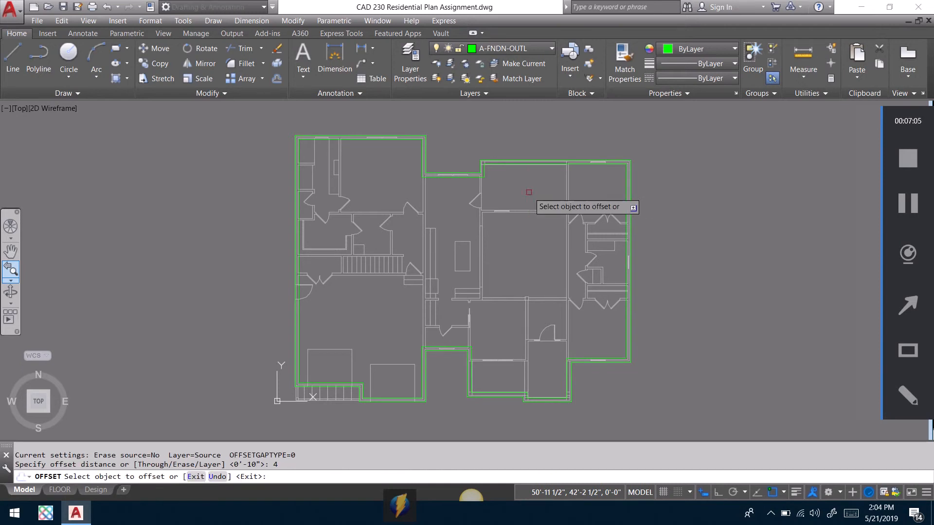
click(514, 167)
click(513, 197)
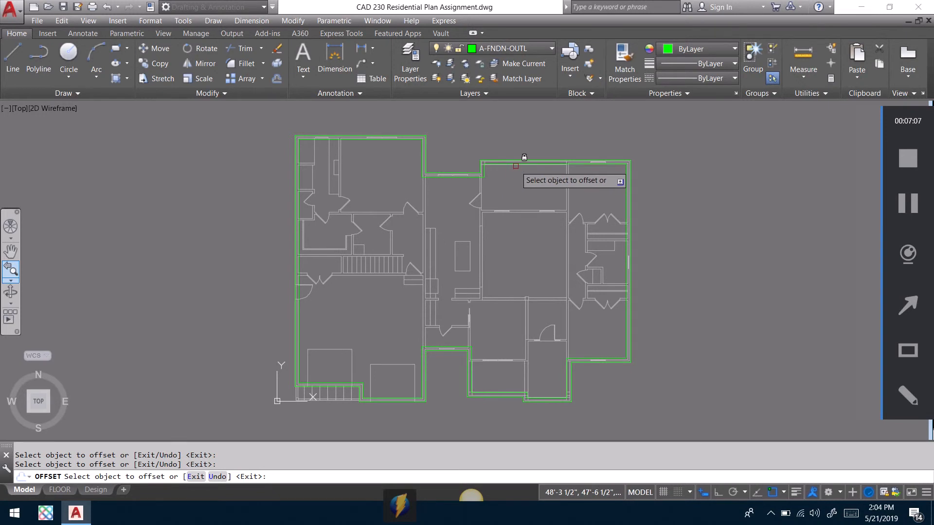
click(517, 161)
click(513, 159)
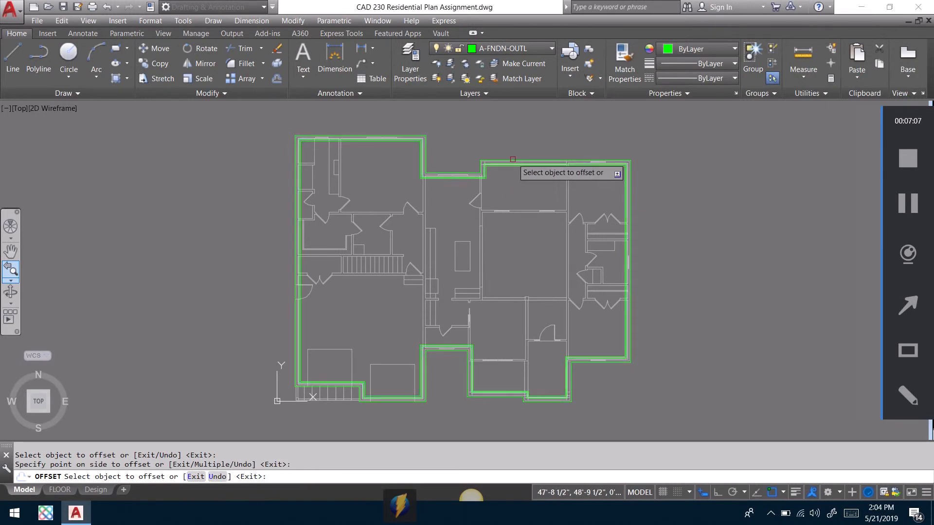
click(514, 161)
click(514, 129)
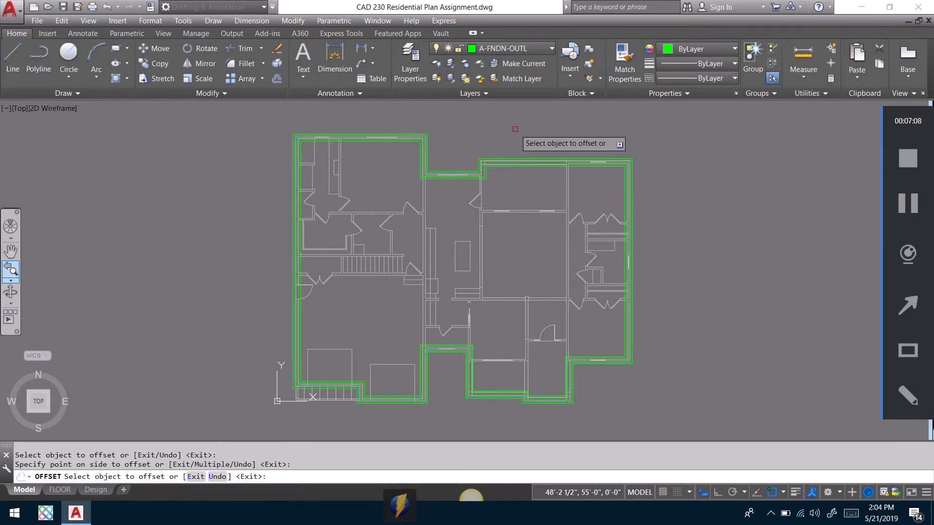
Move the outermost and innermost offset lines of the foundation to the A-FNDN-FOOT layer.
text(z)
key(Return)
text(W)
key(Return)
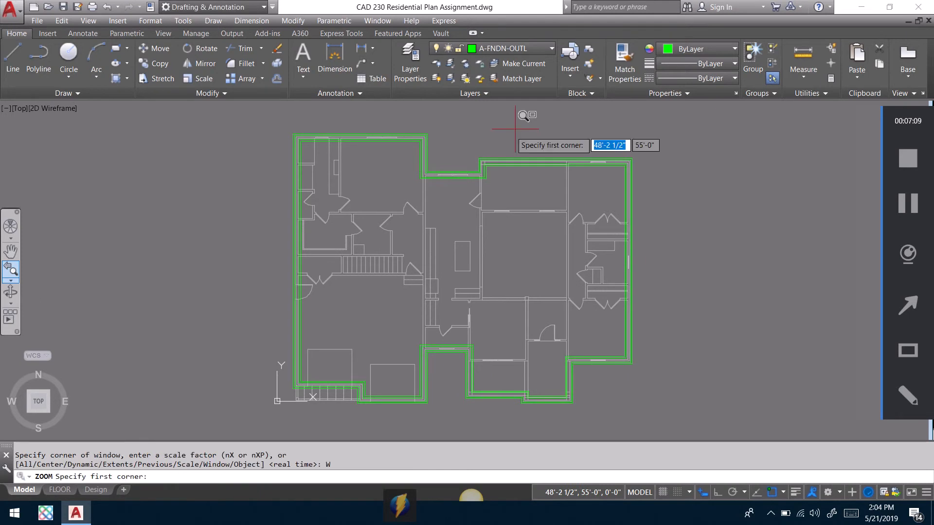
click(374, 206)
click(517, 122)
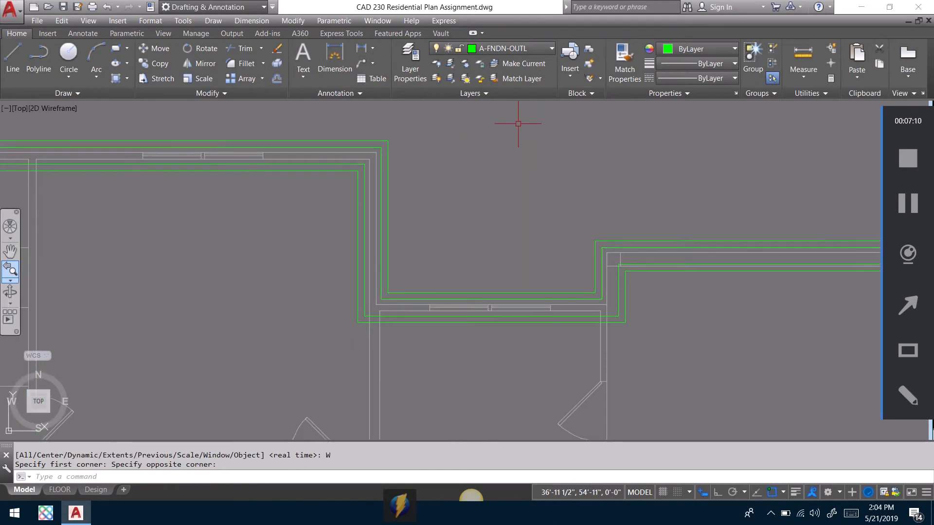
click(387, 162)
click(358, 188)
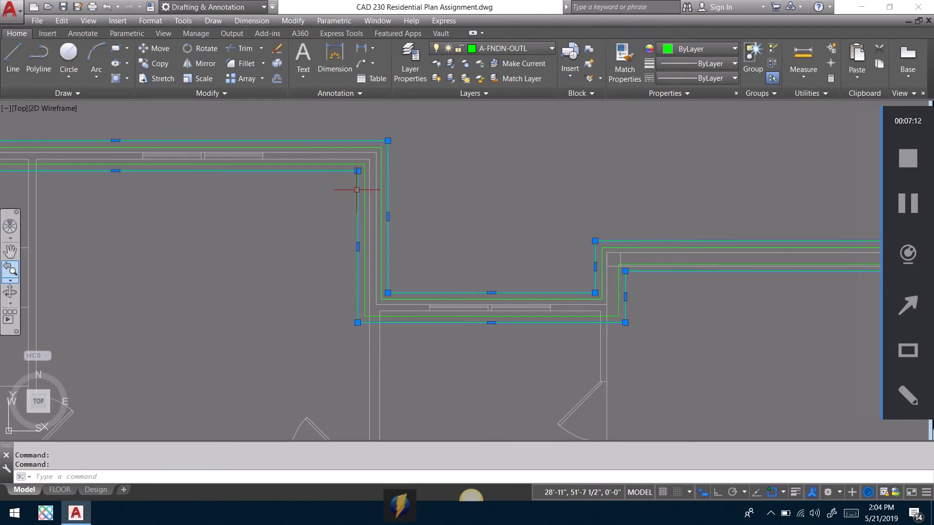
click(528, 49)
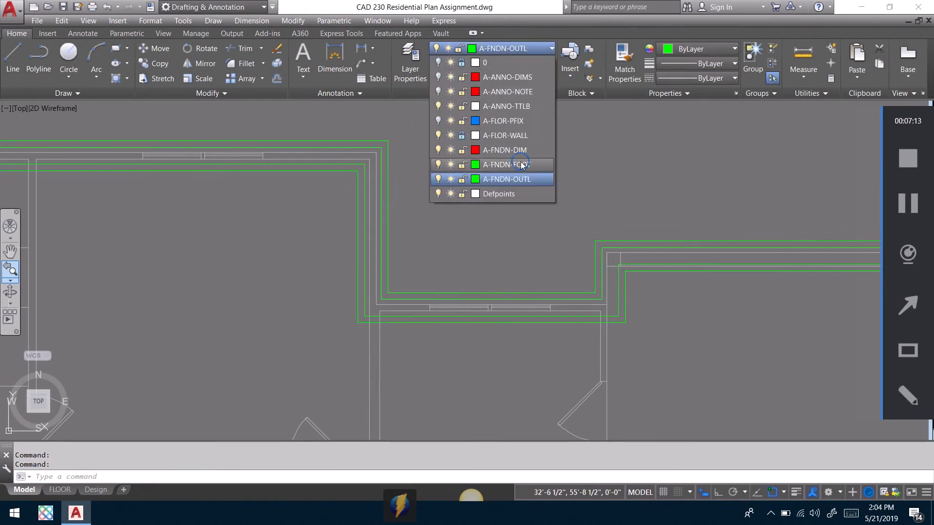
click(486, 165)
key(Escape)
text(z)
key(Return)
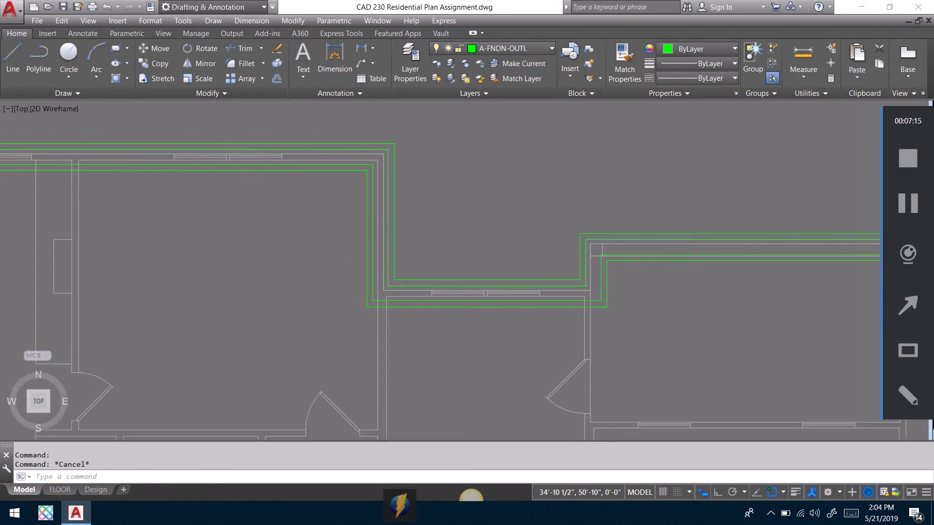
text(a)
key(Return)
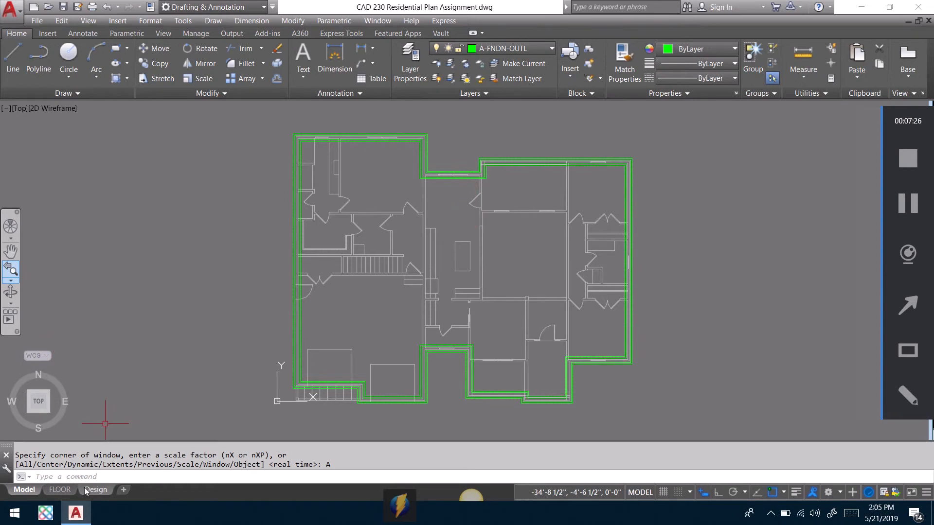
Create a copy of the FLOOR layout placed before the Design layout.
click(61, 490)
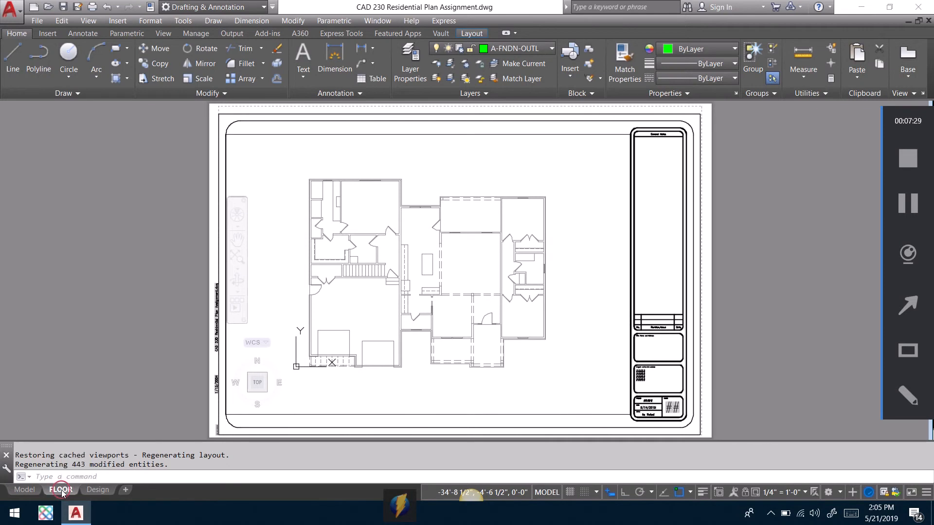
right_click(61, 489)
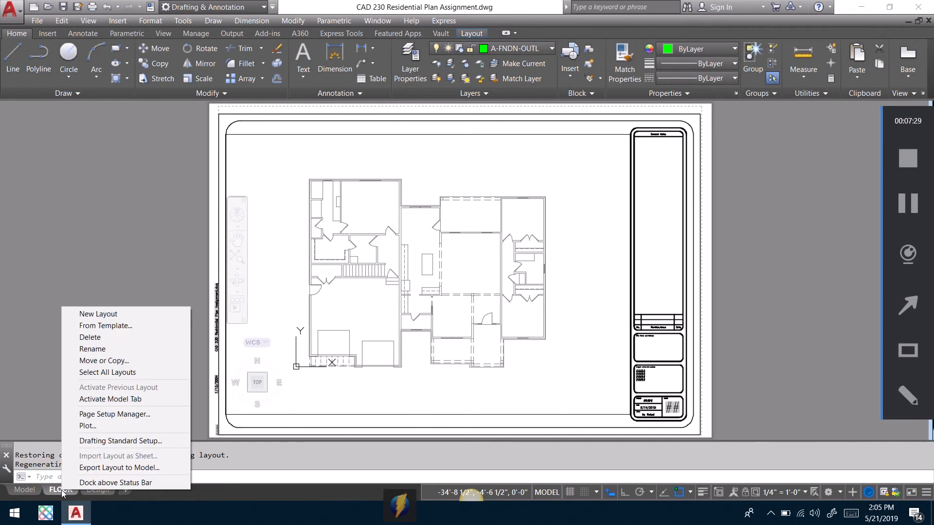
click(124, 362)
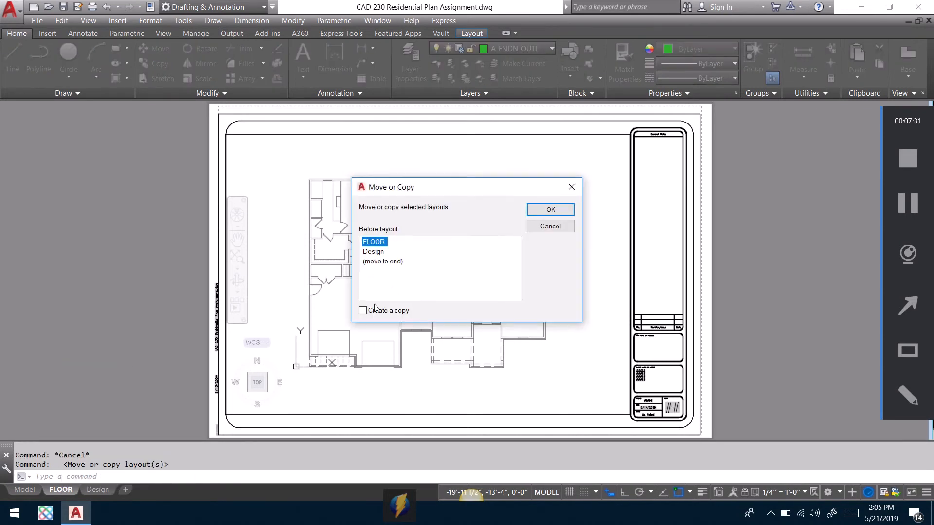
click(363, 310)
click(375, 252)
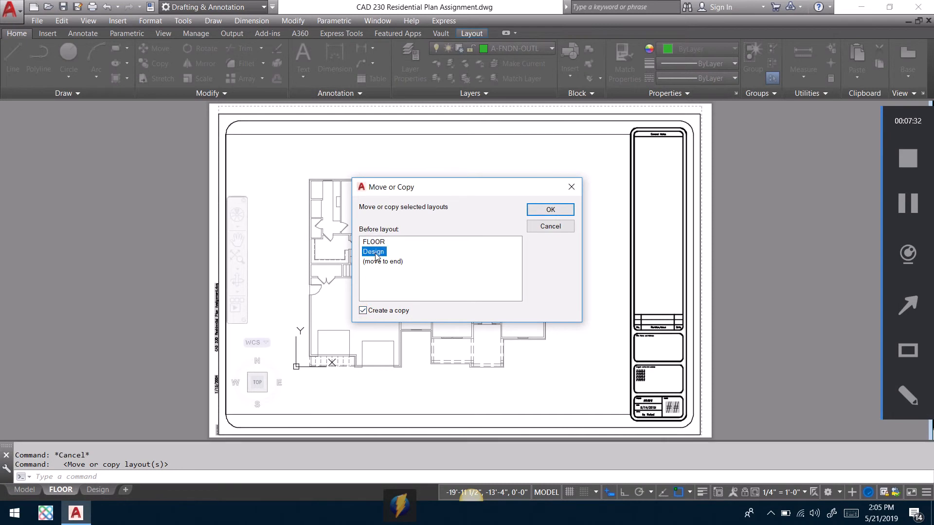
click(549, 210)
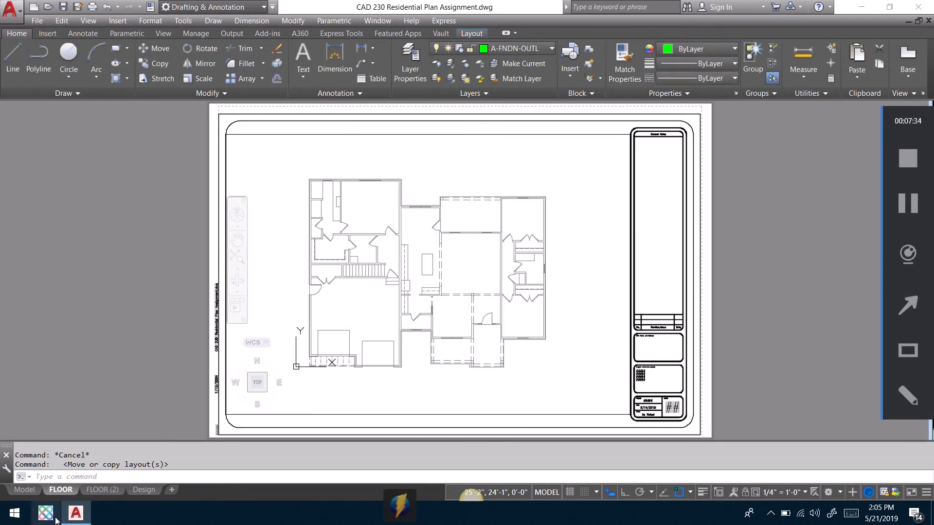
Rename the copied floor layout as FOUNDATION.
click(112, 491)
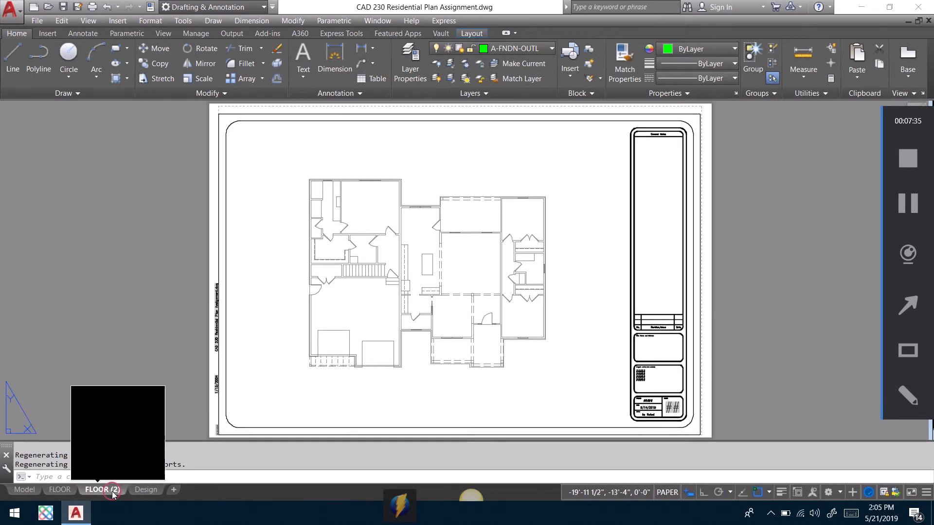
right_click(112, 491)
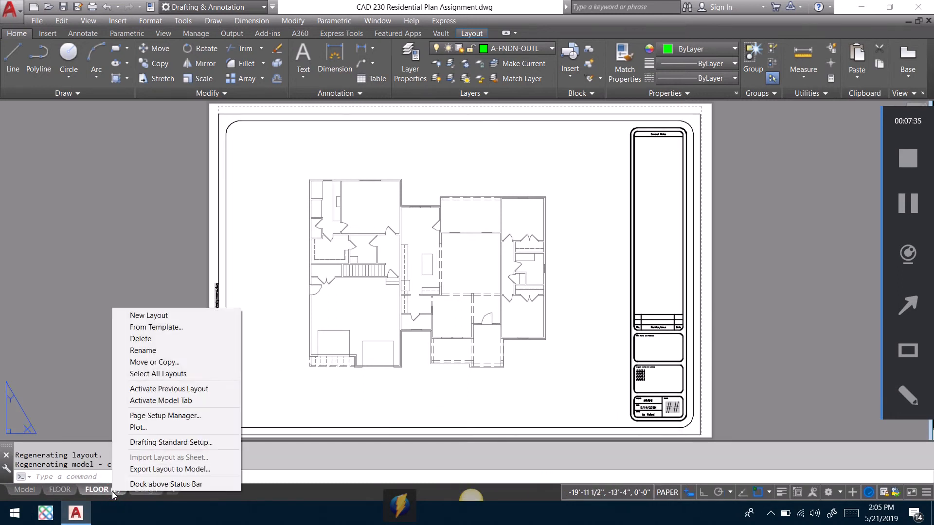
click(171, 349)
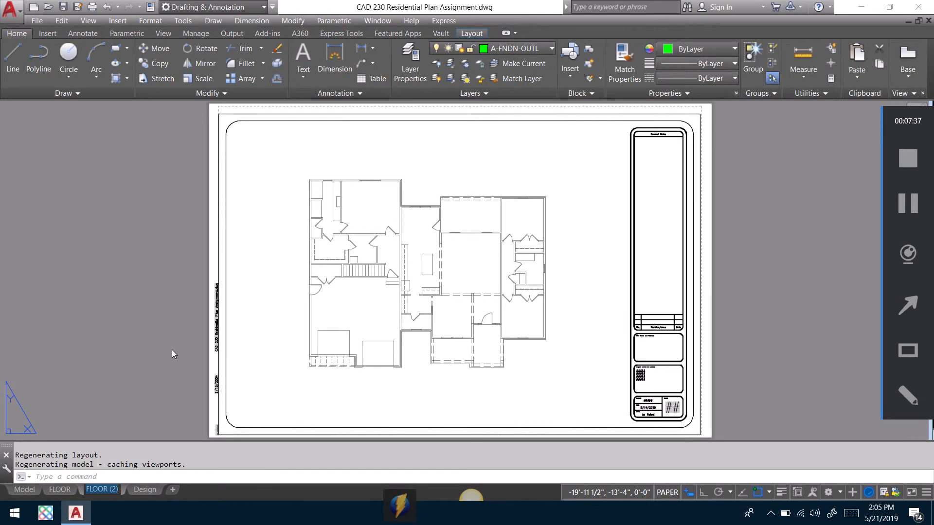
text(f)
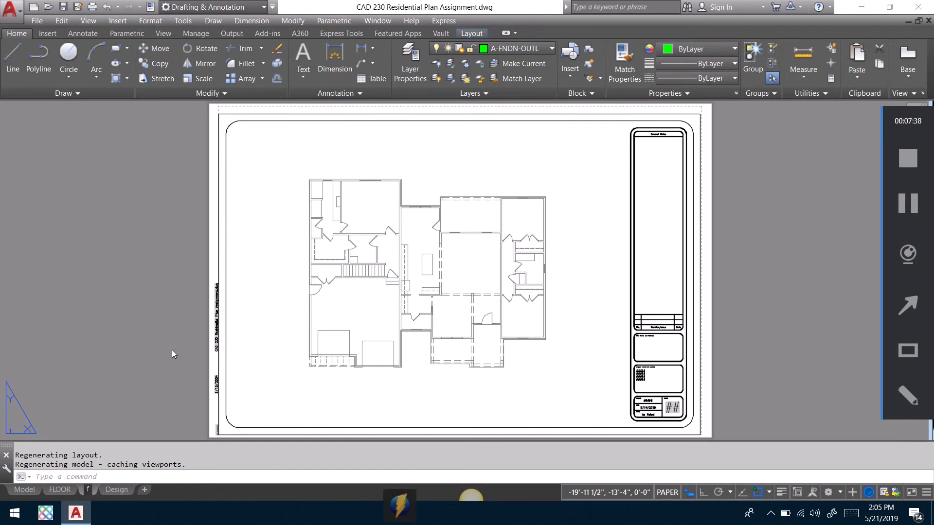
text(OUNDATION)
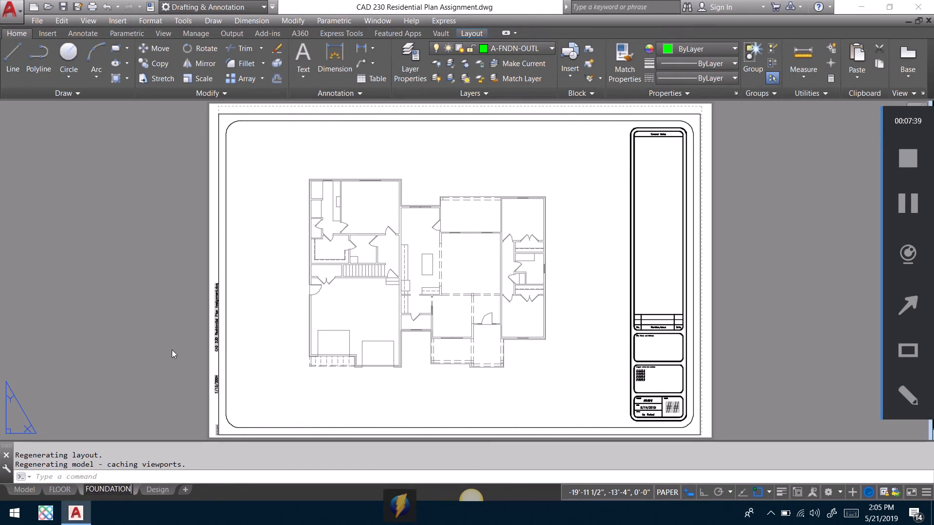
key(Return)
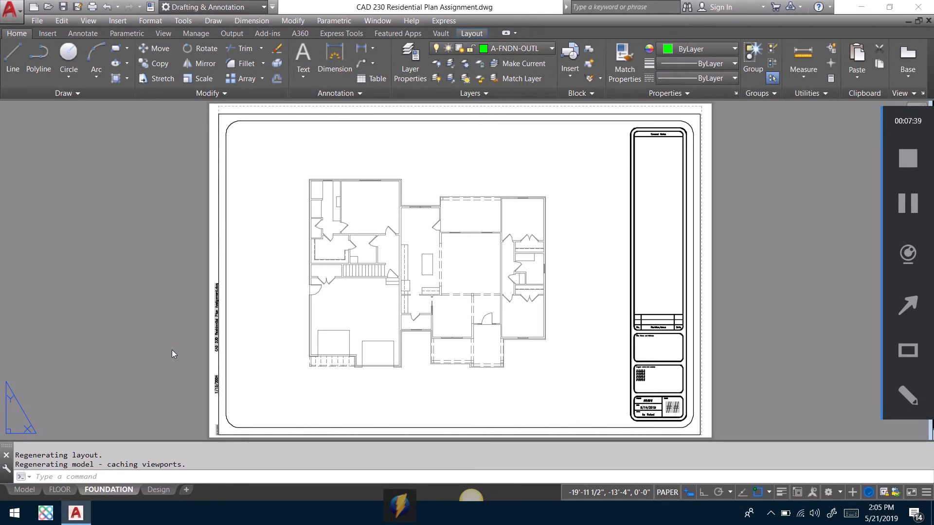
In model space, turn on layers A-ANNO-DIMS, A-ANNO-NOTE and A-FLOR-PFIX, unlock A-FLOR-WALL, and check the FLOOR layout.
click(20, 489)
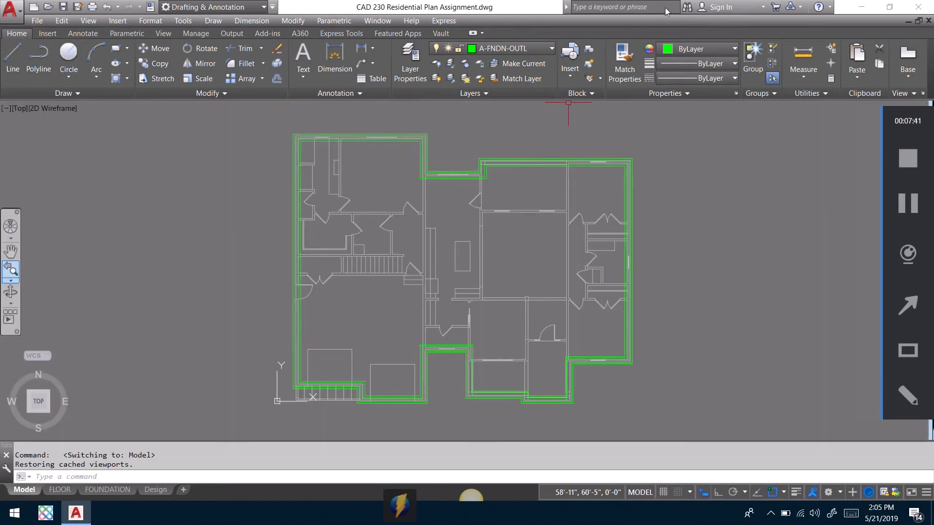
click(551, 48)
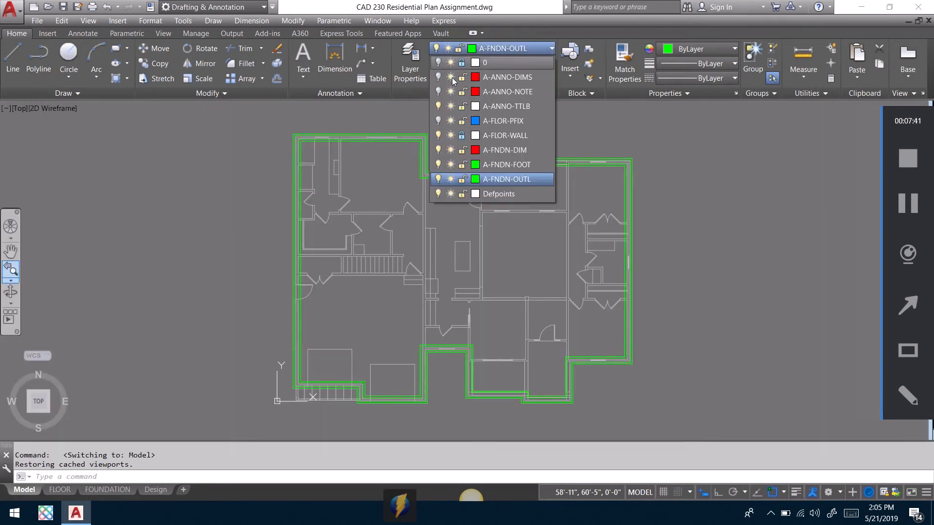
click(438, 76)
click(438, 92)
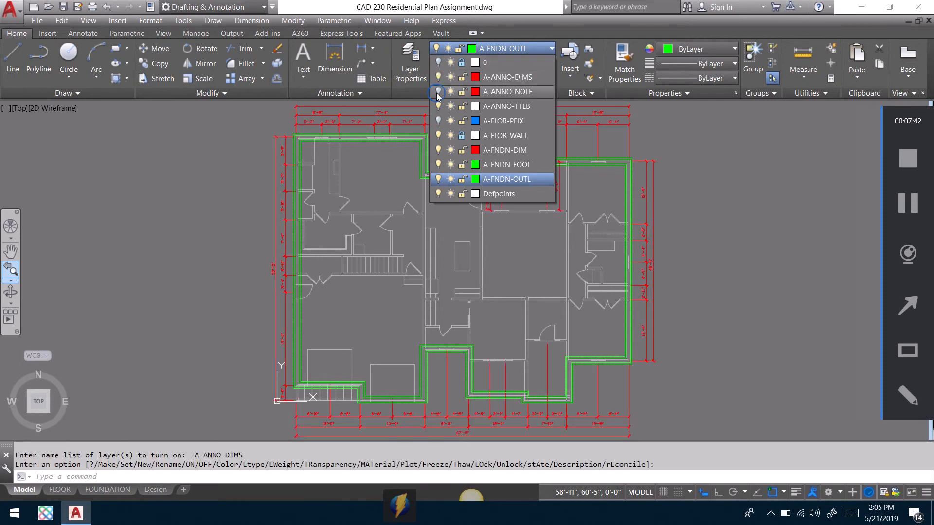
click(436, 120)
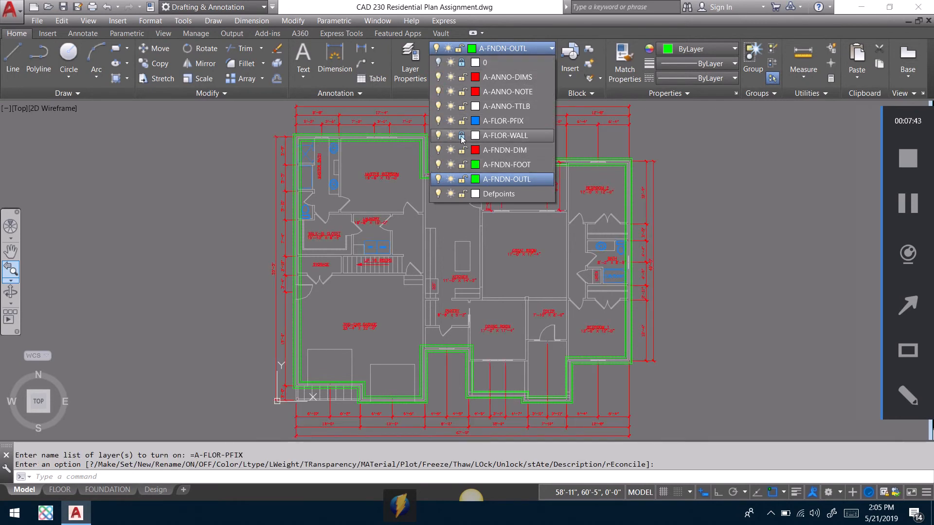
click(461, 137)
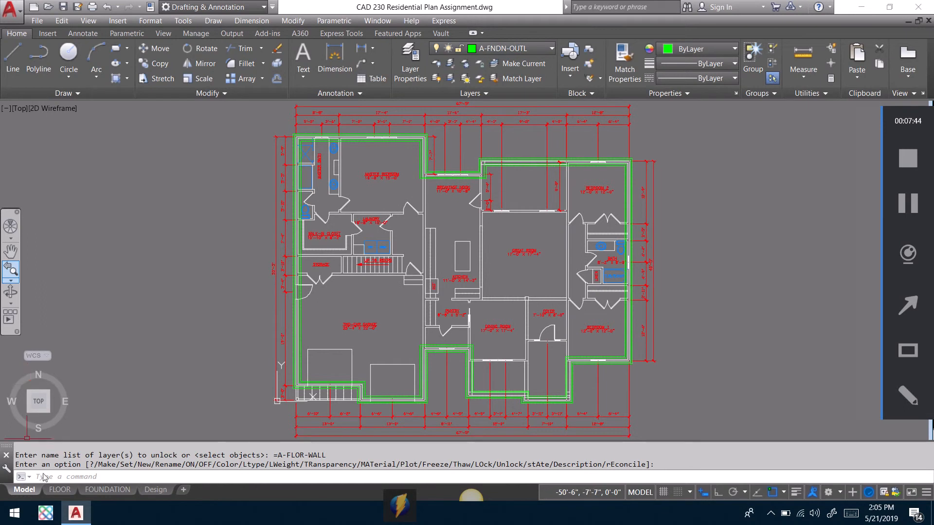
click(61, 489)
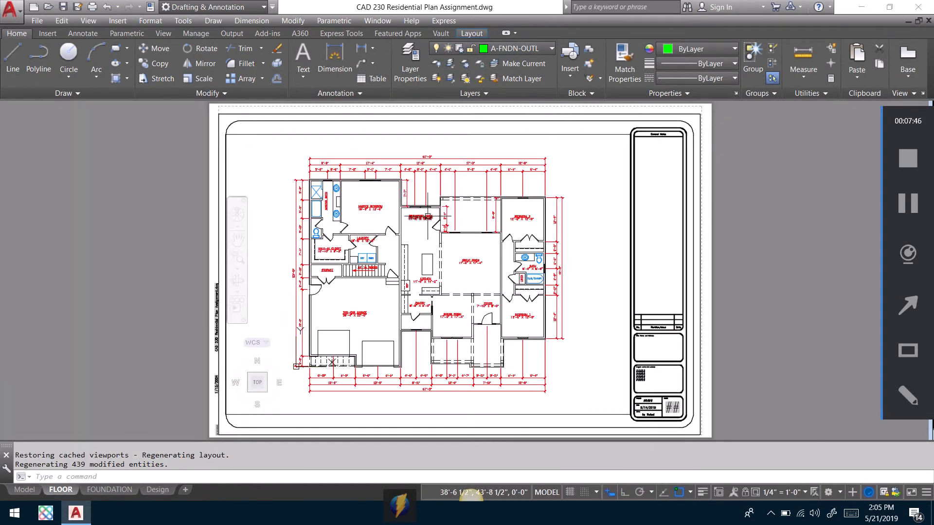
In the FOUNDATION layout's viewport, freeze A-ANNO-DIMS, A-ANNO-NOTE, A-FLOR-PFIX and A-FLOR-WALL, and thaw A-FNDN-DIM, A-FNDN-FOOT and A-FNDN-OUTL.
click(114, 490)
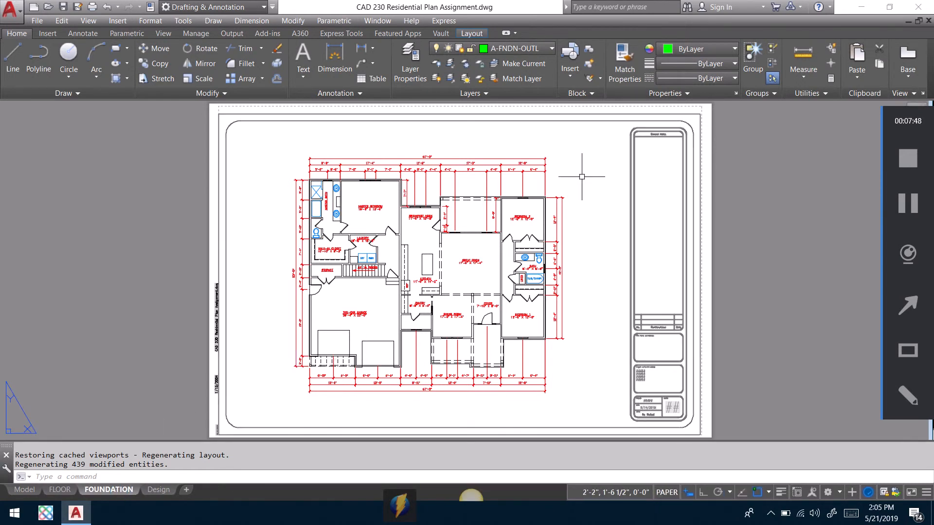
click(669, 492)
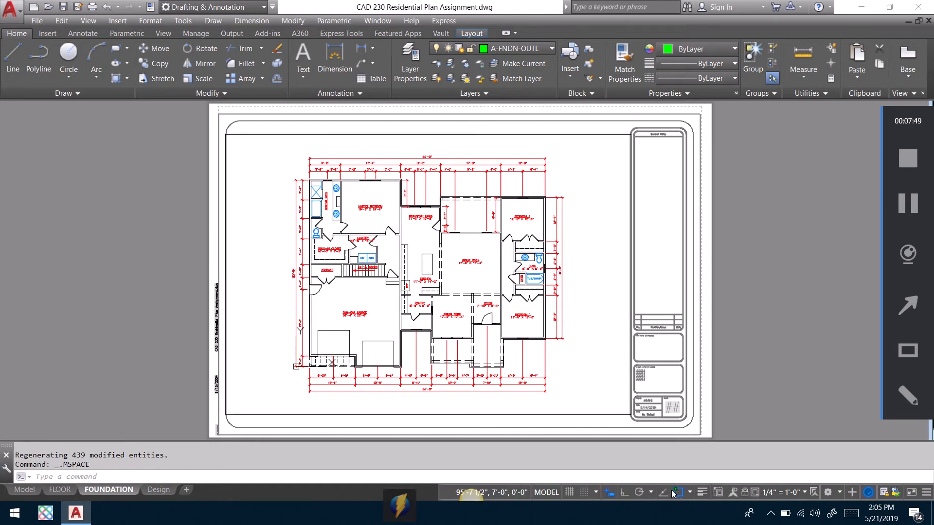
click(597, 302)
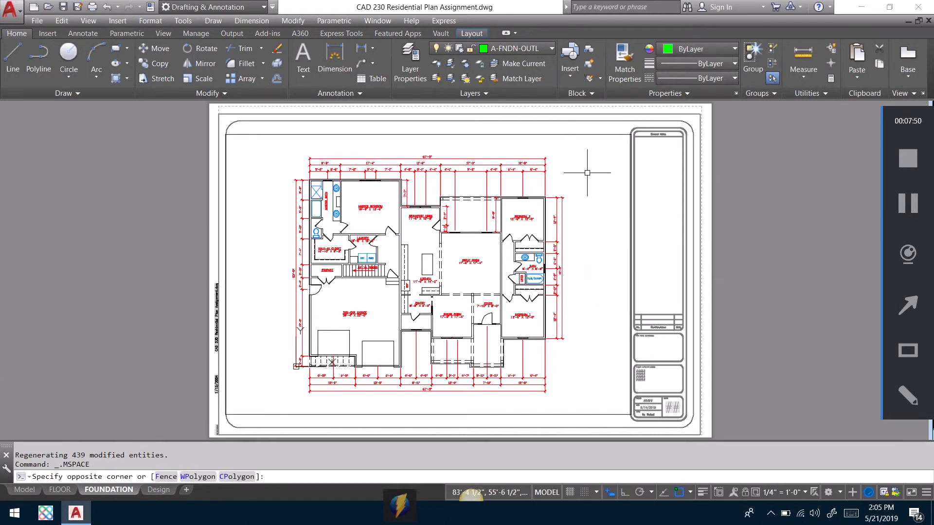
click(551, 49)
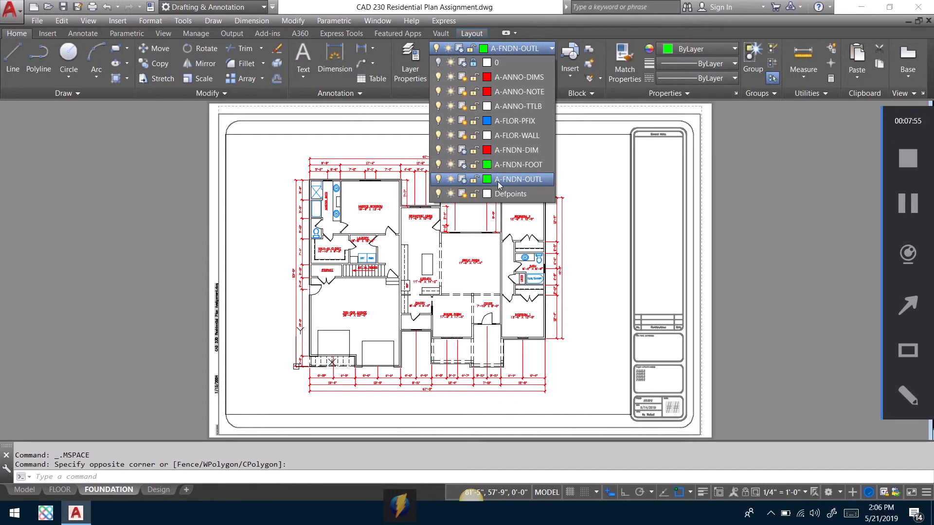
click(465, 81)
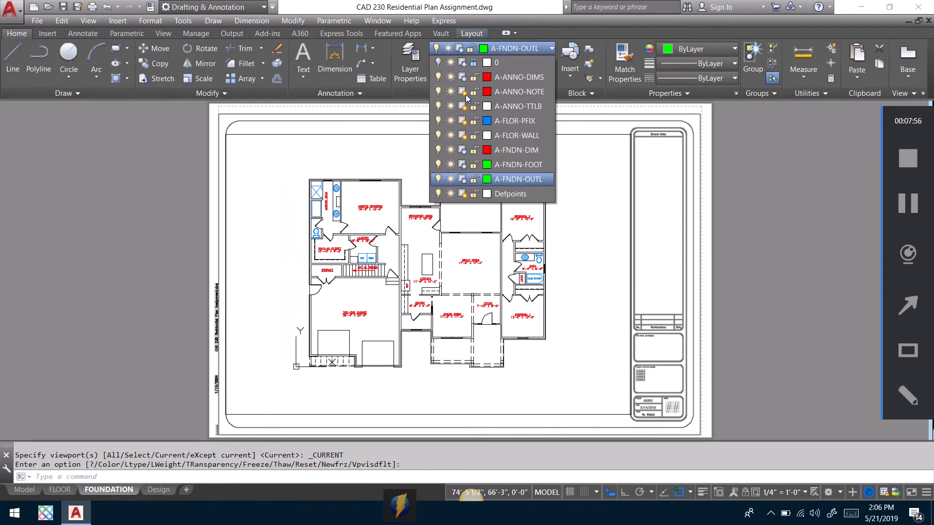
click(465, 122)
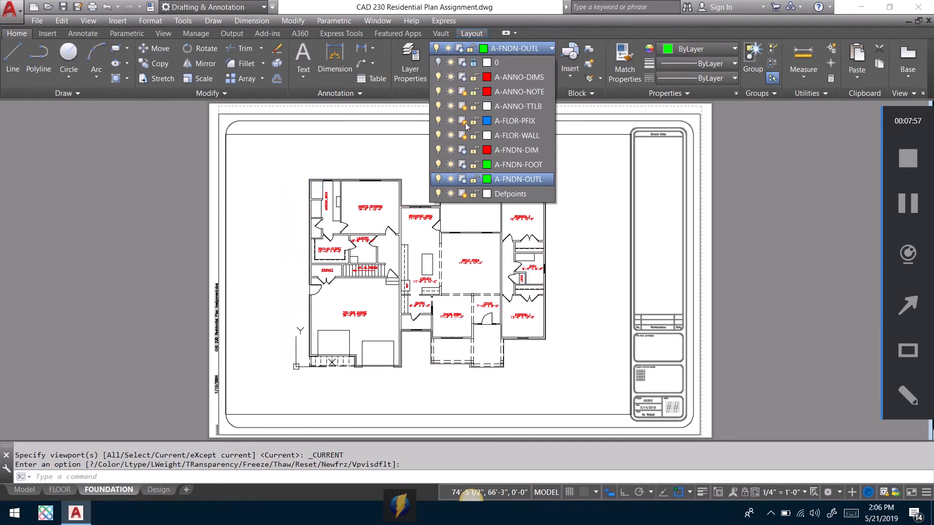
click(464, 136)
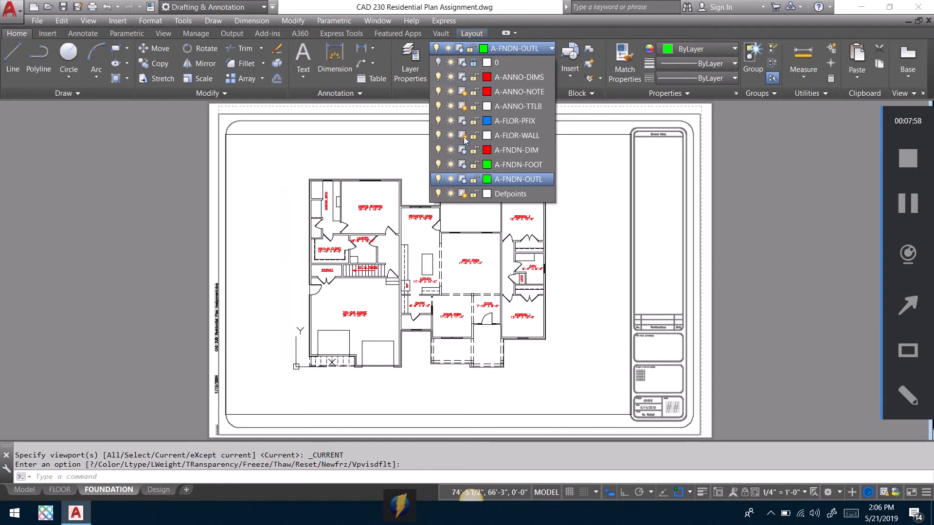
click(463, 165)
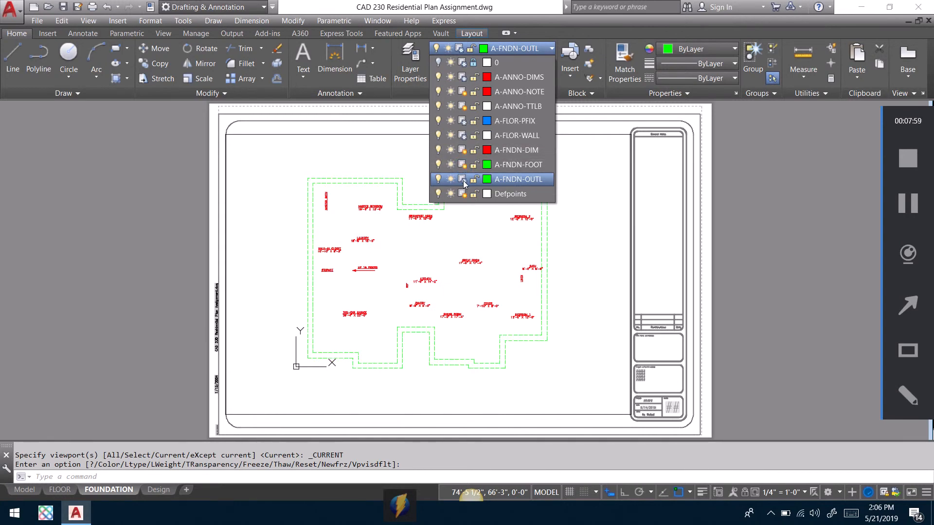
click(465, 91)
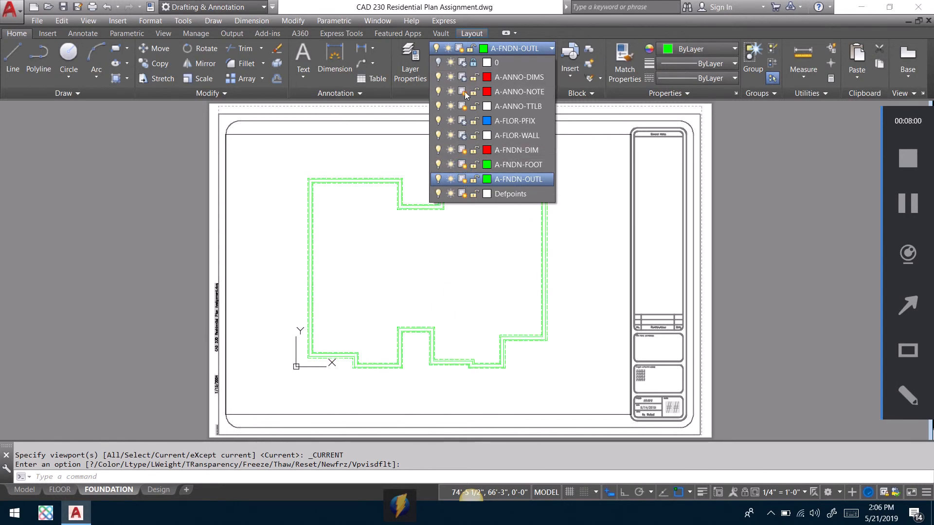
click(480, 251)
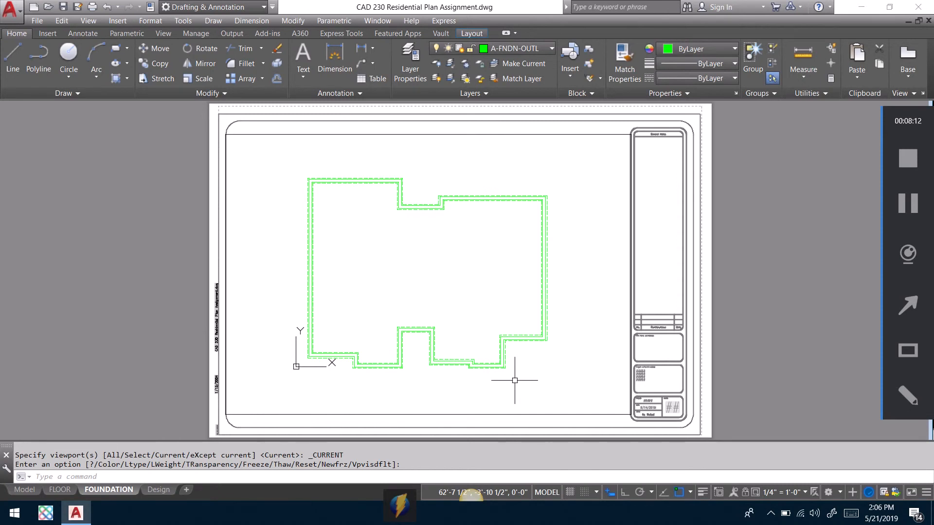
Thaw the A-FLOR-WALL layer in the FOUNDATION layout's viewport and lock it.
click(551, 49)
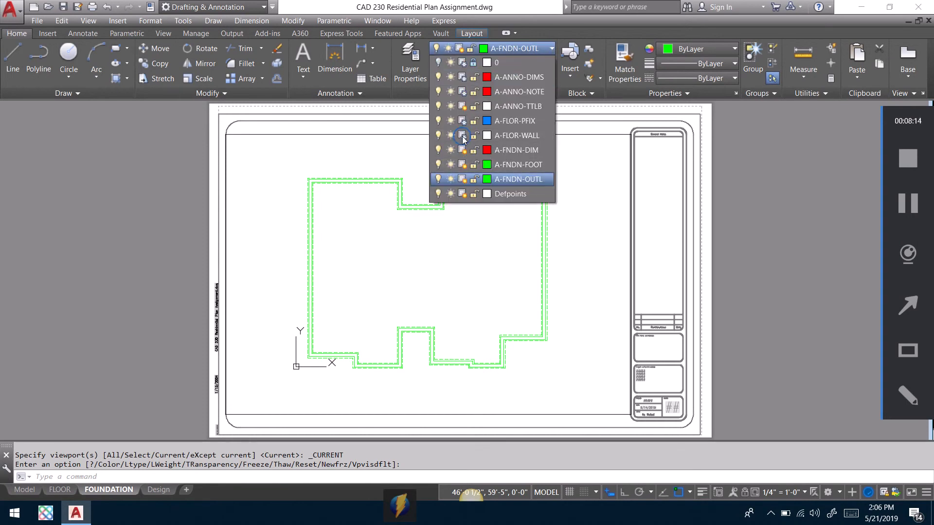
click(462, 137)
click(474, 136)
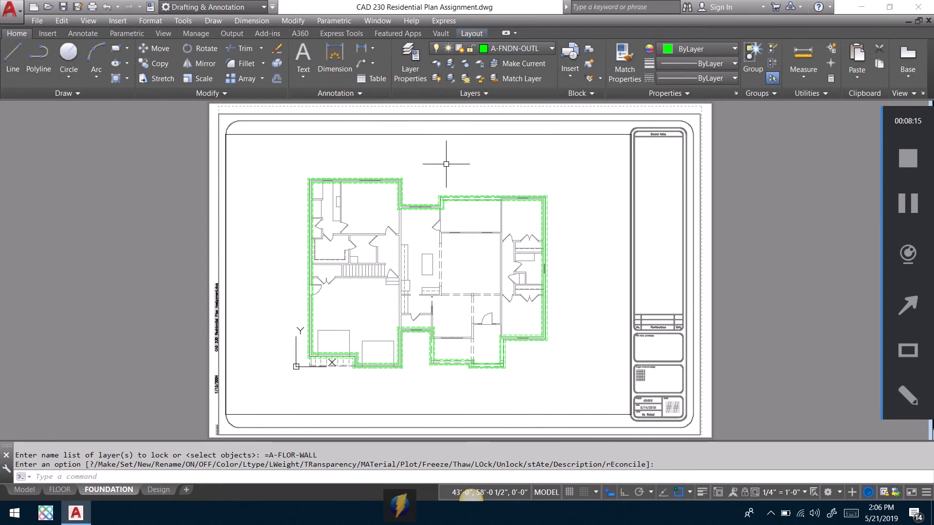
Draw foundation lines on A-FNDN-OUTL along the left, lower and right wall faces of the rear porch, from foundation wall to foundation wall.
text(z)
key(Return)
click(419, 246)
click(510, 187)
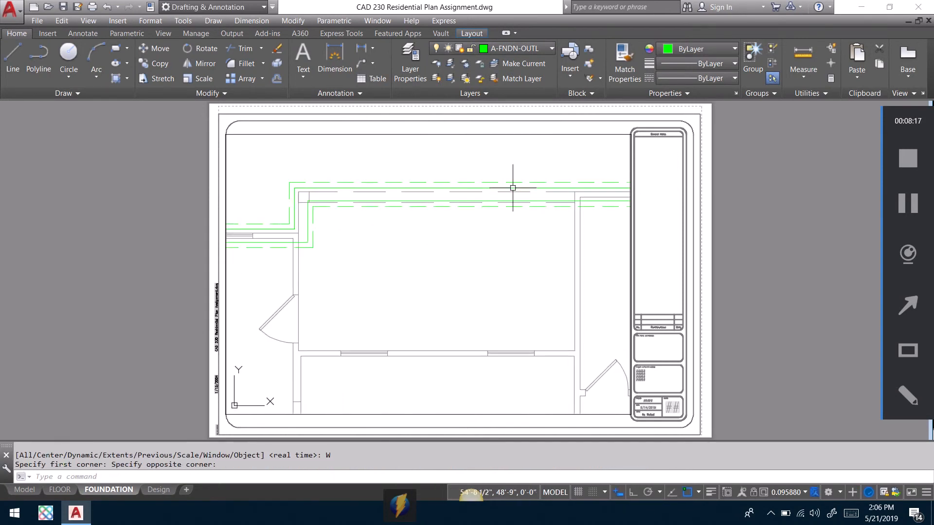
click(14, 58)
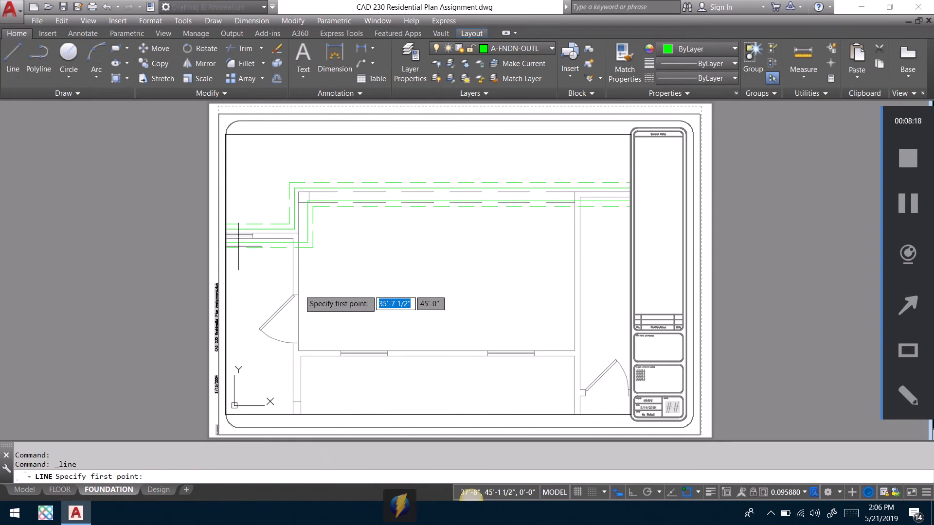
click(297, 242)
click(298, 350)
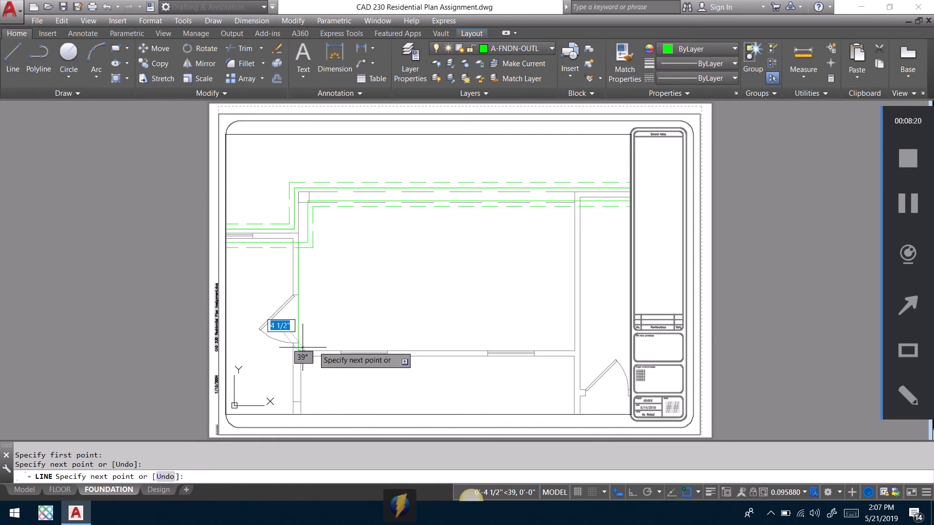
click(574, 350)
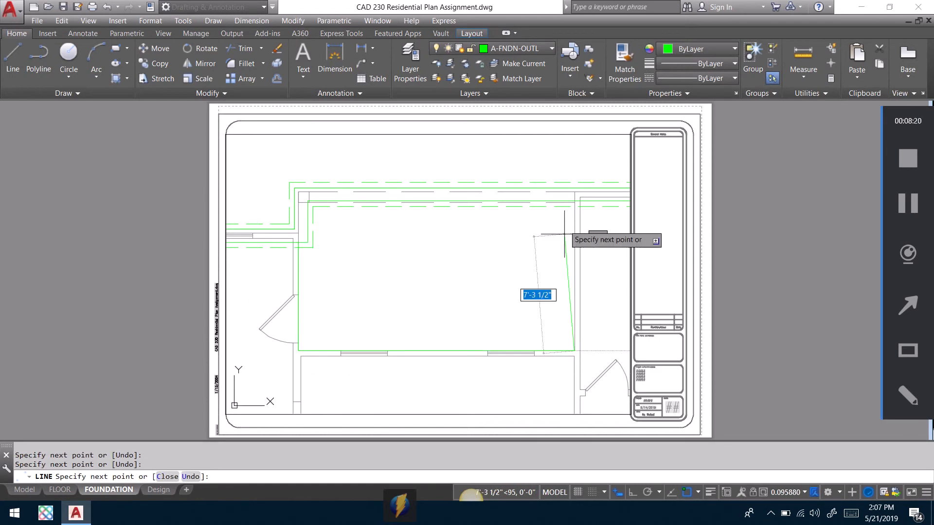
click(574, 203)
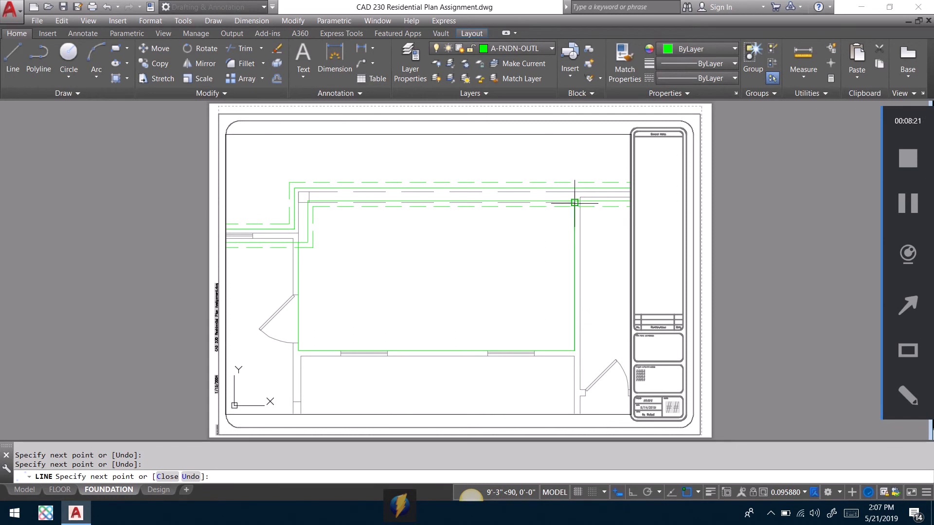
key(Return)
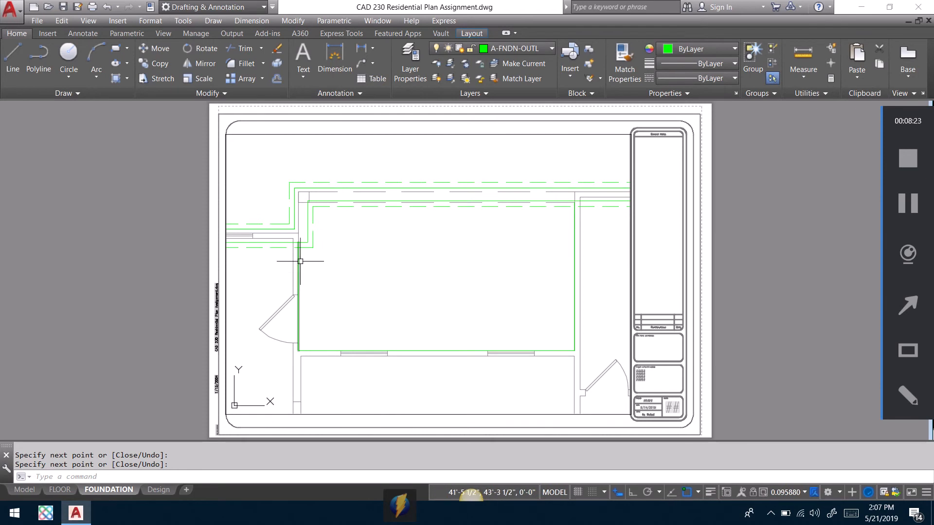
text(o)
key(Return)
text(10)
key(Return)
key(Return)
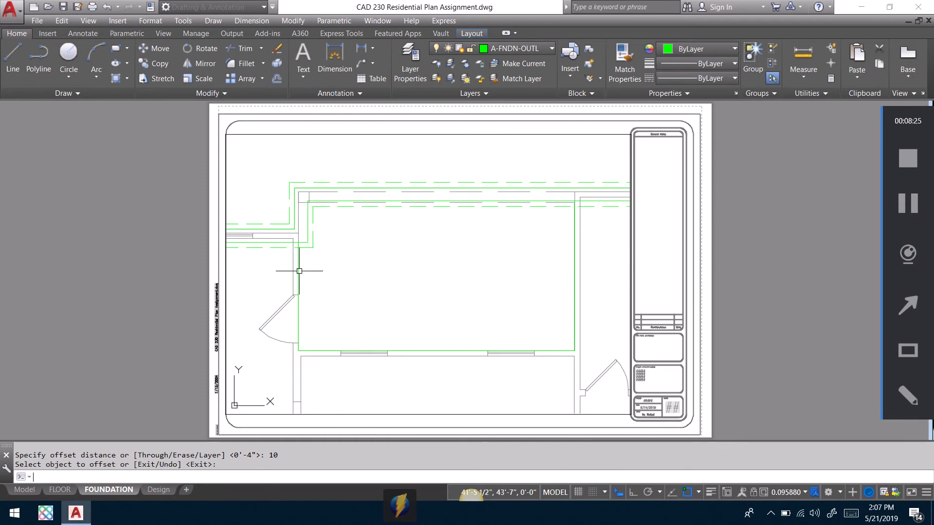
Offset the three rear porch foundation lines 8" outward from the porch.
key(Return)
text(8)
key(Return)
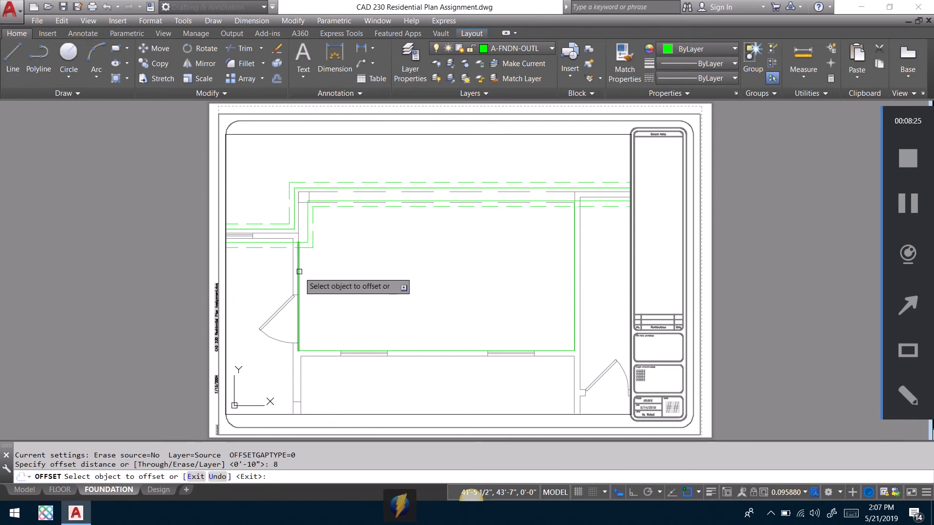
click(298, 273)
click(250, 270)
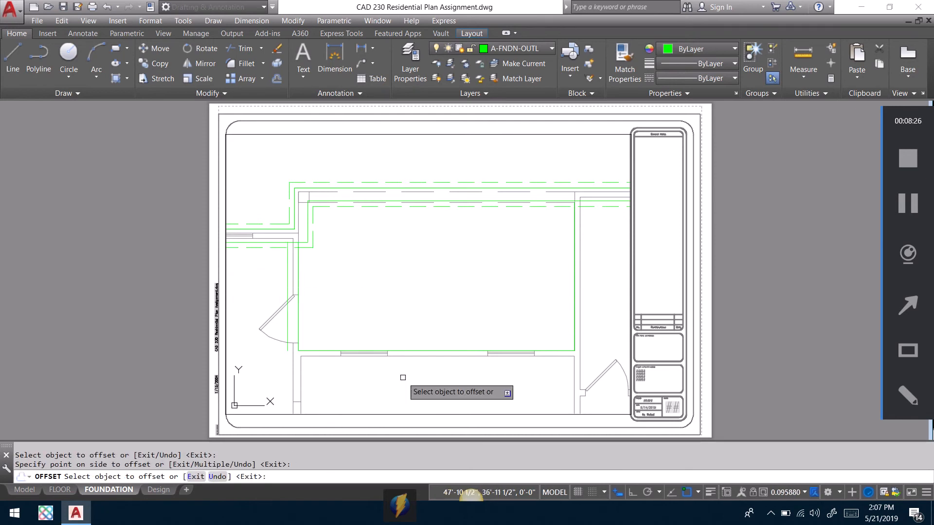
click(448, 351)
click(439, 374)
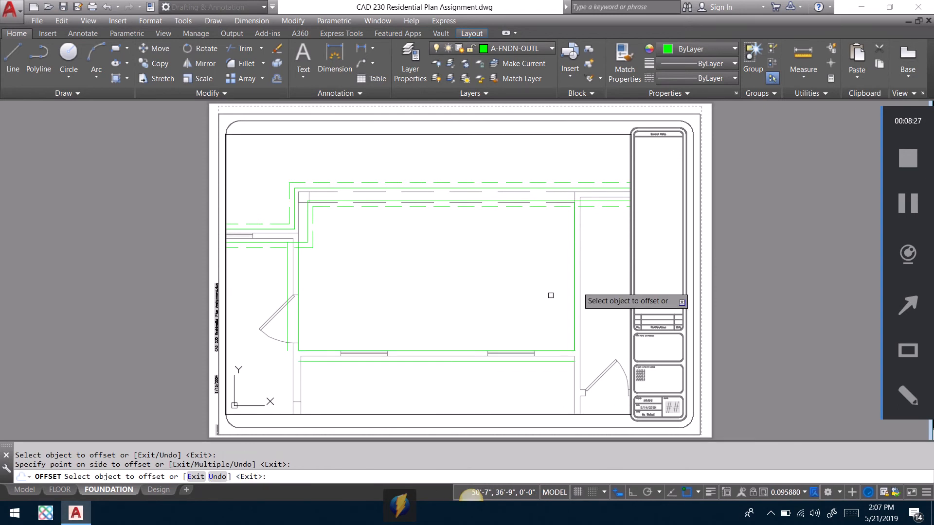
click(573, 282)
click(605, 282)
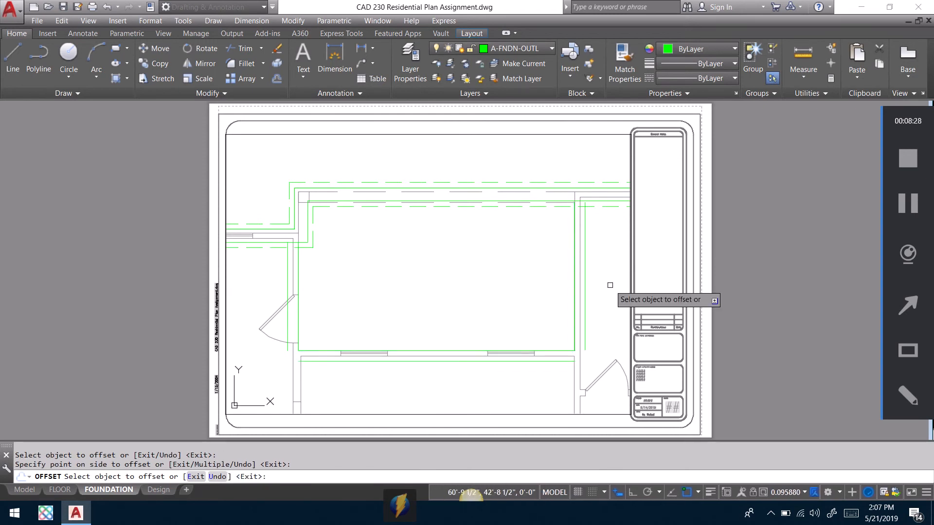
Fillet the two outer corners of the offset rear porch lines with radius 0.
text(f)
key(Return)
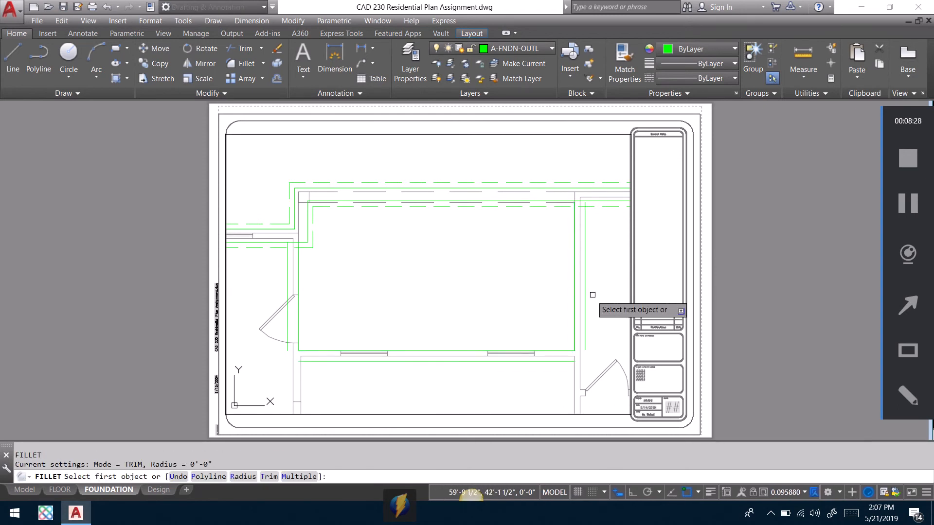
click(559, 361)
click(585, 342)
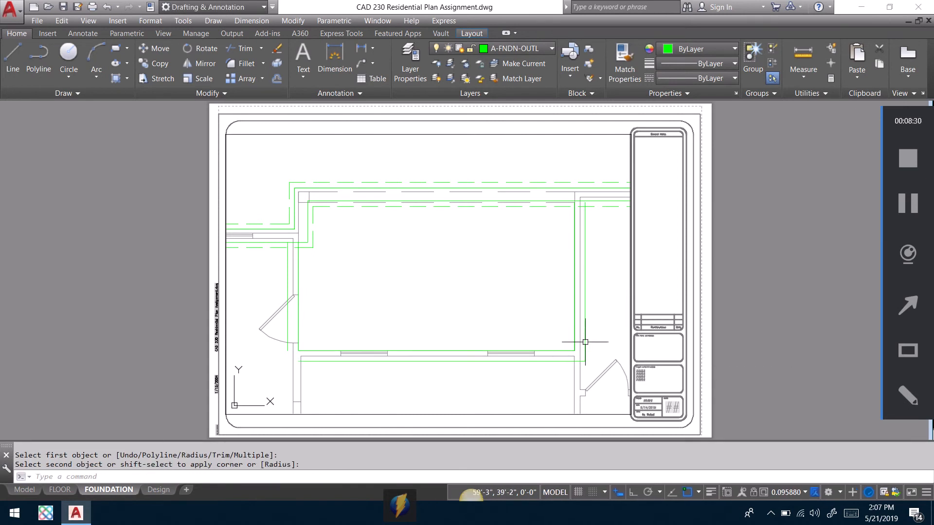
key(Return)
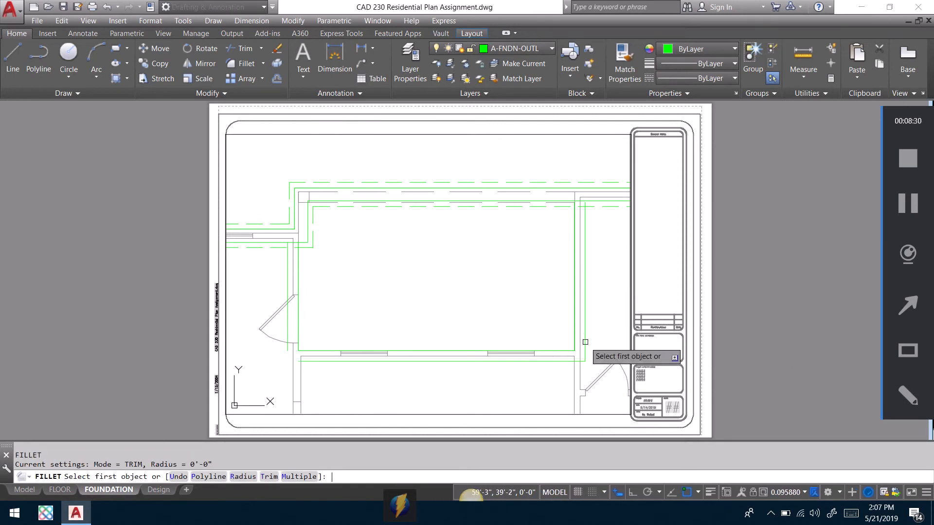
click(288, 322)
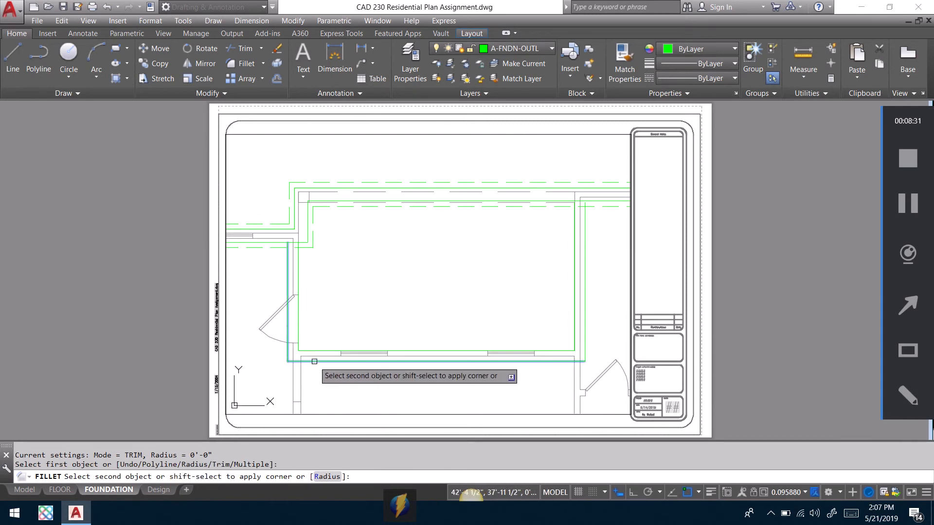
click(315, 361)
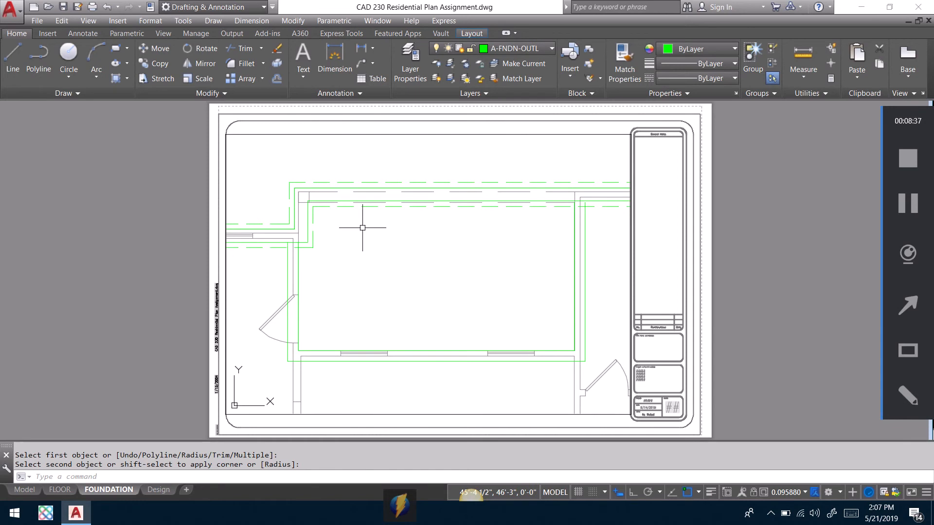
Draw four connected foundation lines along the house wall faces at the front porch and around the recessed entry.
scroll(362, 228, down, 5)
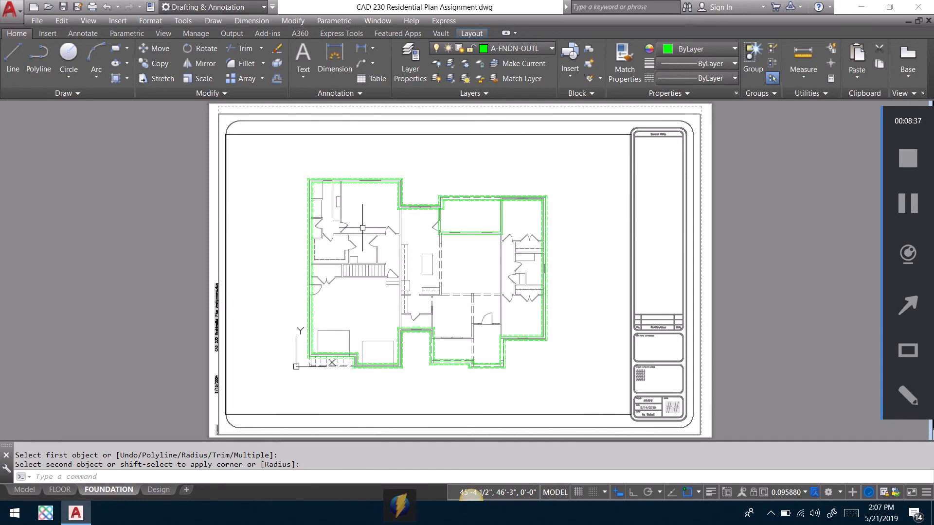
key(Escape)
text(z)
key(Return)
text(w)
key(Return)
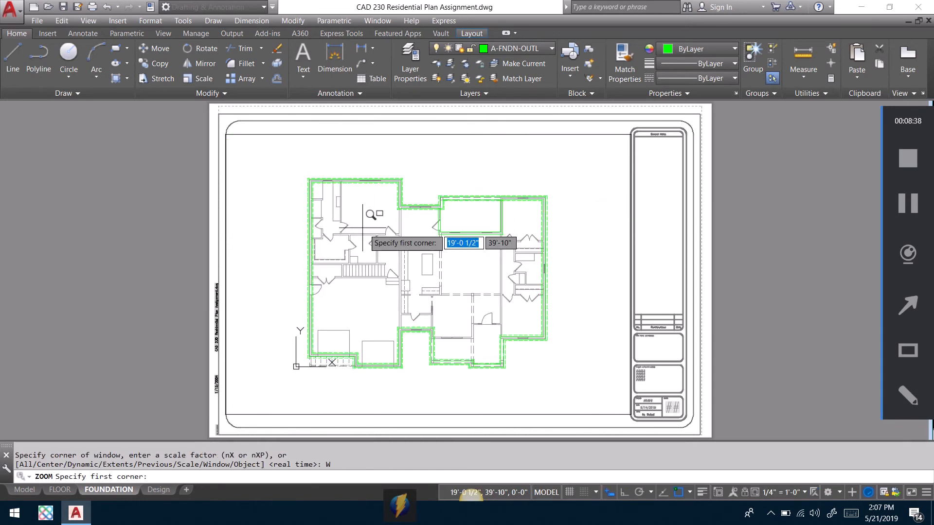
click(422, 380)
click(513, 306)
text(l)
key(Return)
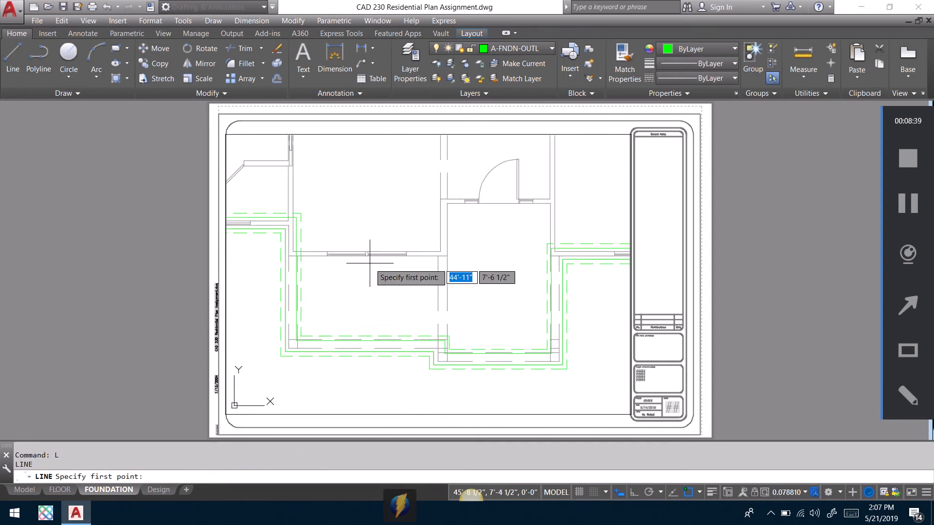
click(296, 255)
click(447, 256)
click(447, 203)
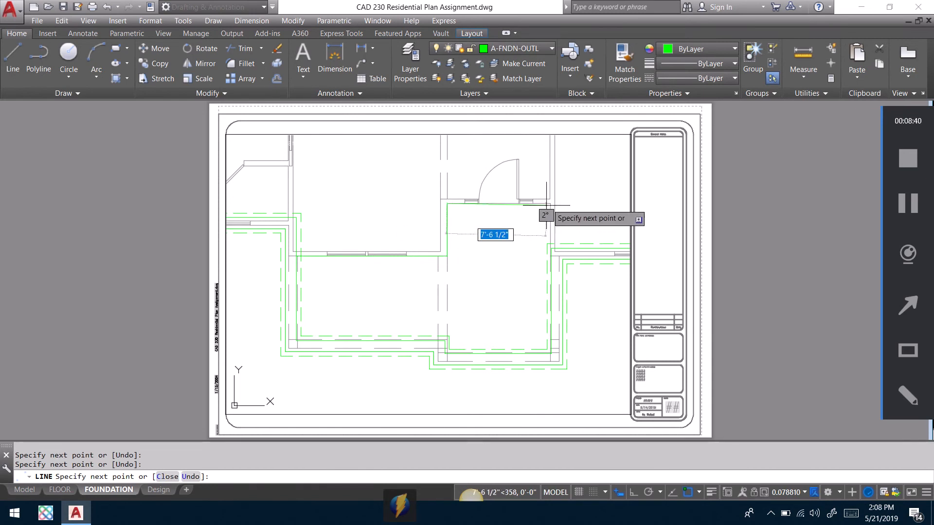
click(548, 203)
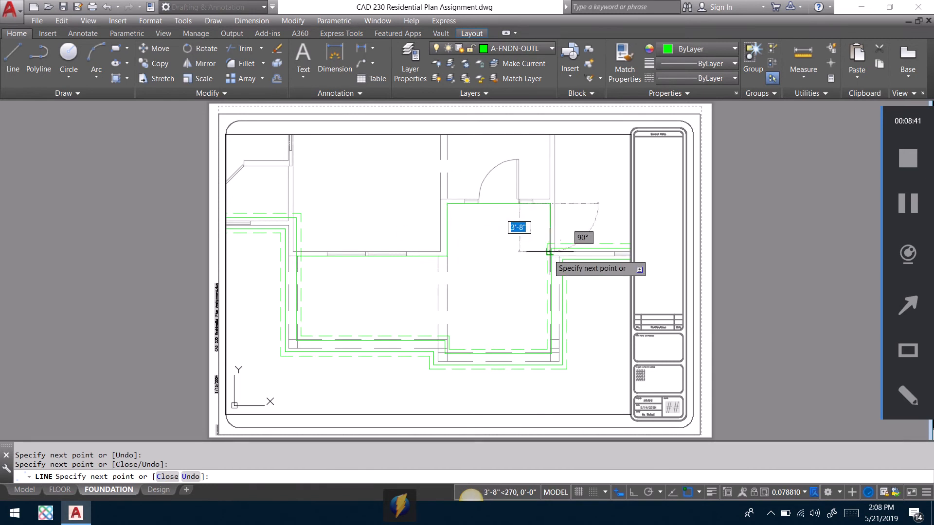
click(549, 252)
key(Return)
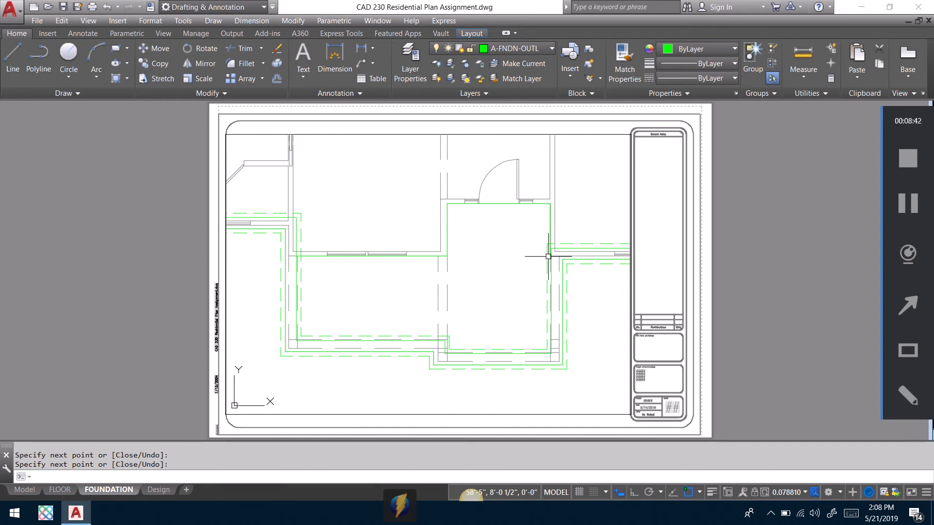
Move the vertical foundation line on the entry's right side 1/2" to the right onto the wall corner.
text(z)
key(Return)
text(w)
key(Return)
click(552, 256)
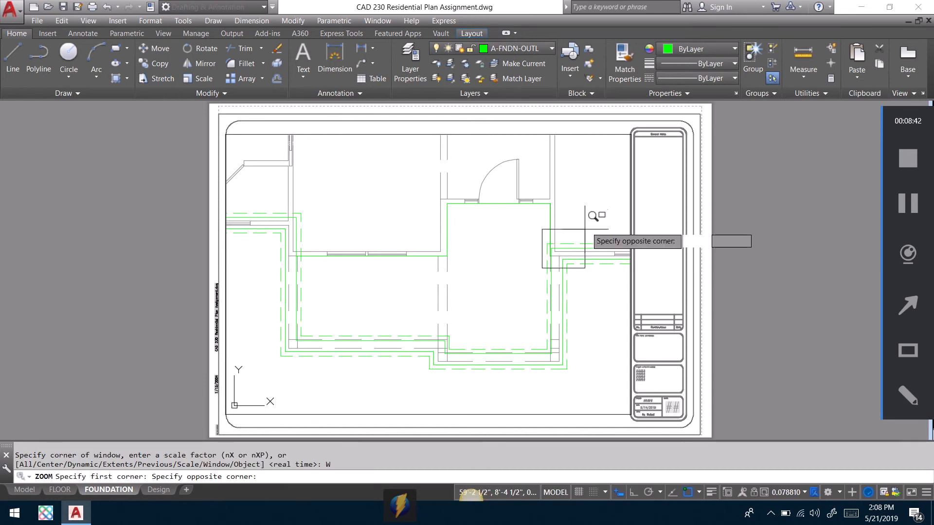
click(596, 212)
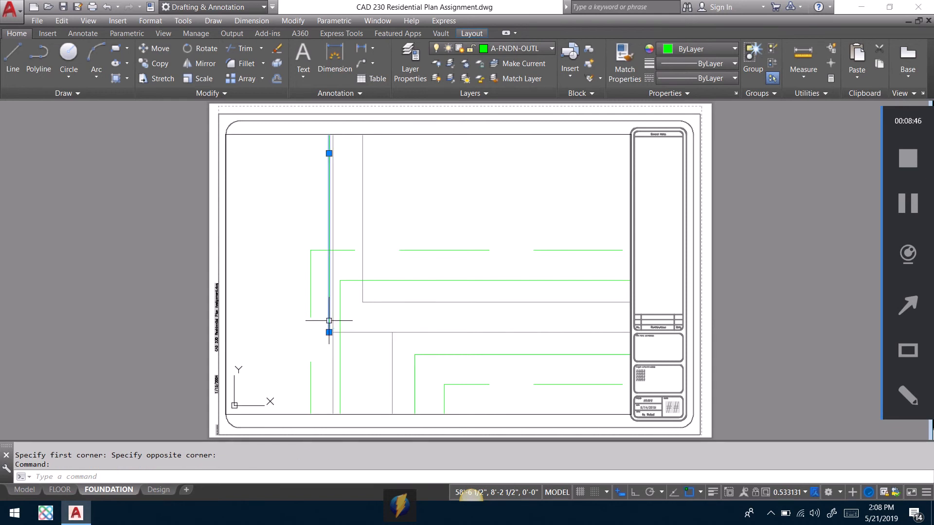
text(M)
key(Return)
click(328, 332)
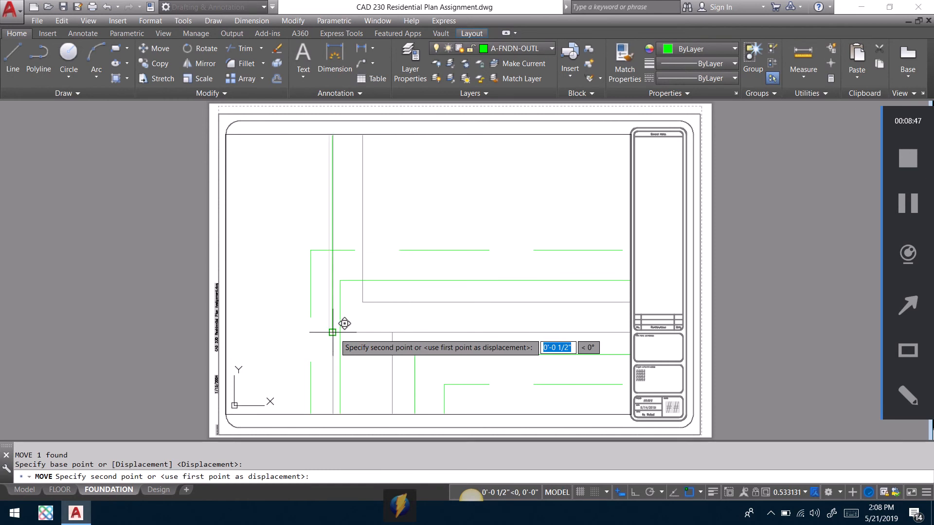
click(334, 333)
key(Escape)
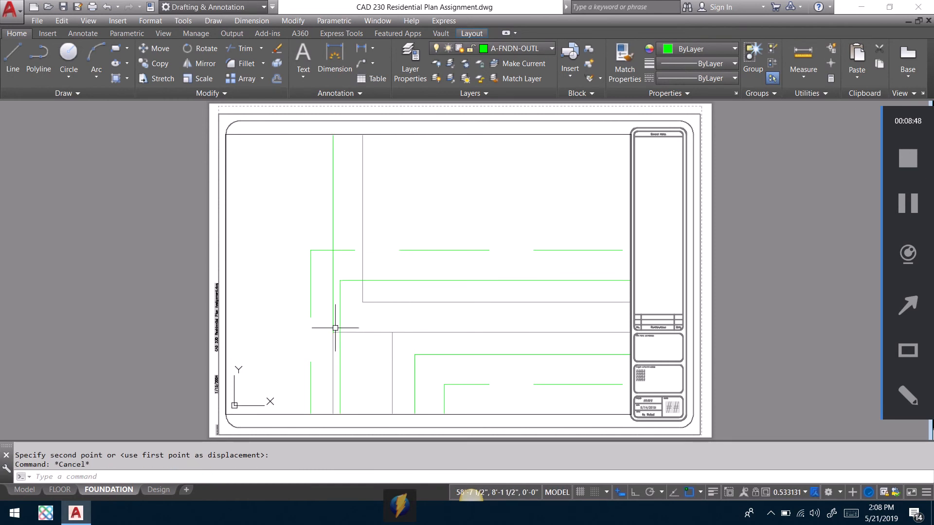
Offset the four front porch and entry foundation lines 8" toward the house interior.
key(Return)
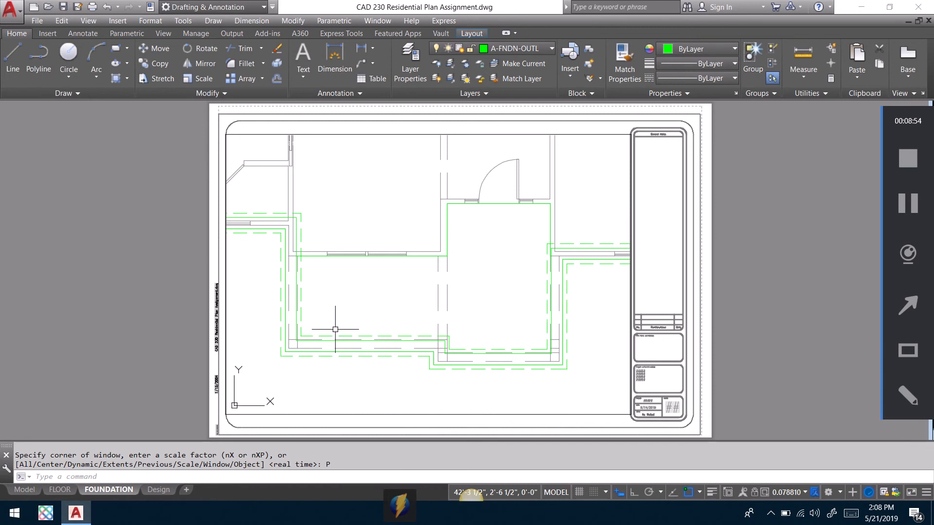
text(o)
key(Return)
text(8)
key(Return)
click(416, 254)
click(415, 218)
click(448, 226)
click(354, 218)
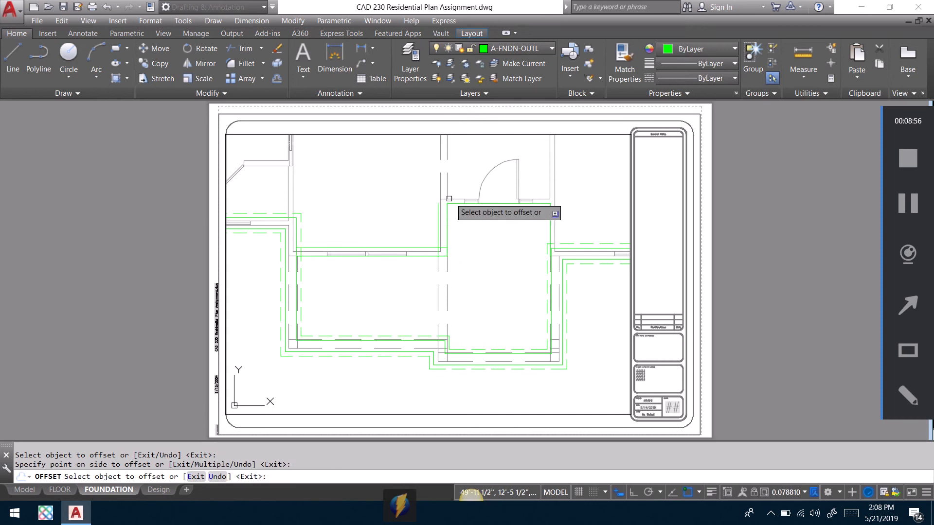
click(450, 203)
click(482, 152)
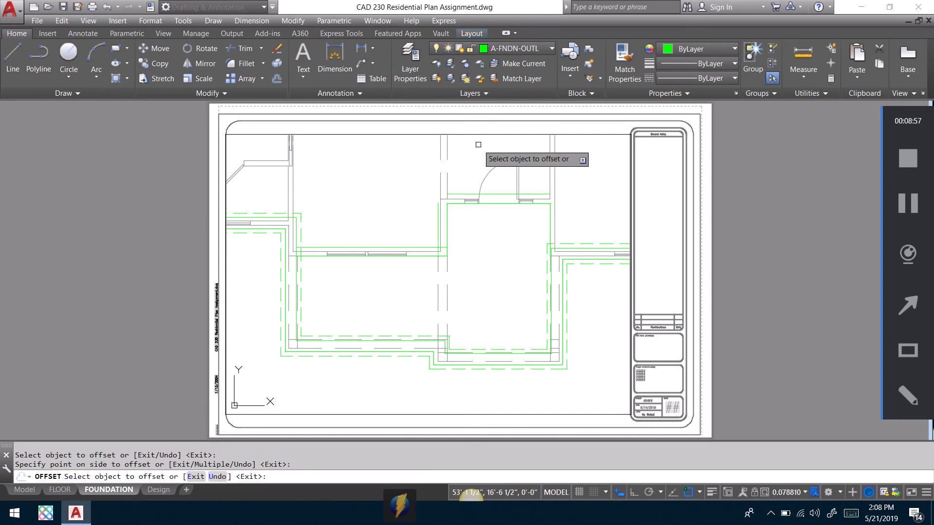
click(551, 223)
click(579, 219)
key(Return)
Fillet the three corners of the offset front porch and entry lines with radius 0.
text(f)
key(Return)
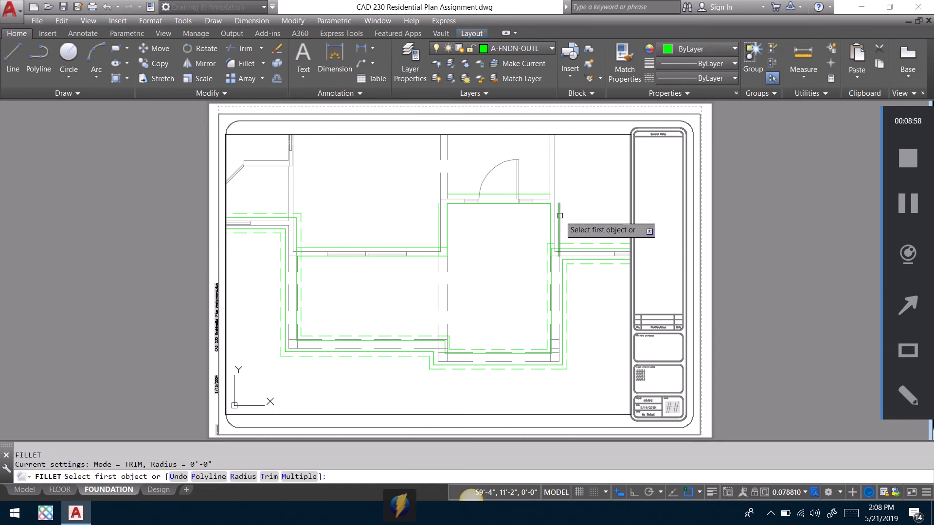
click(559, 215)
click(534, 194)
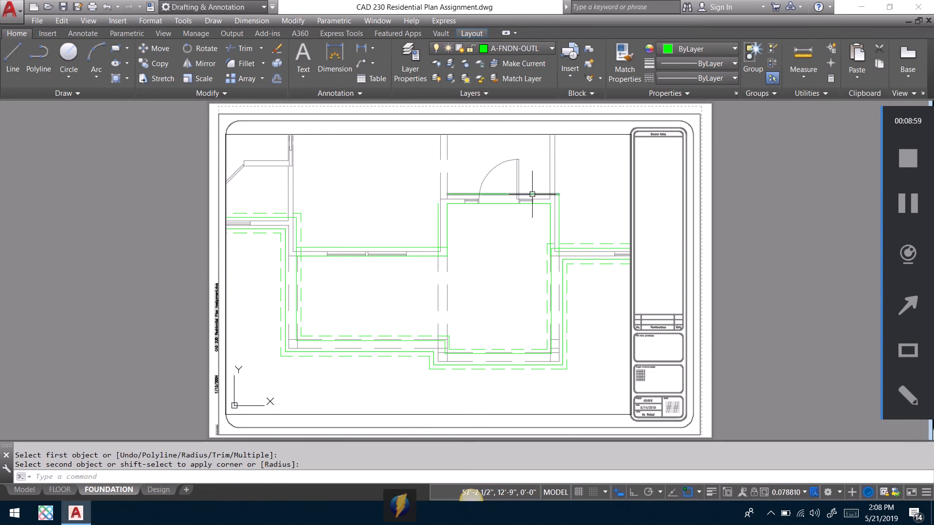
key(Return)
click(532, 194)
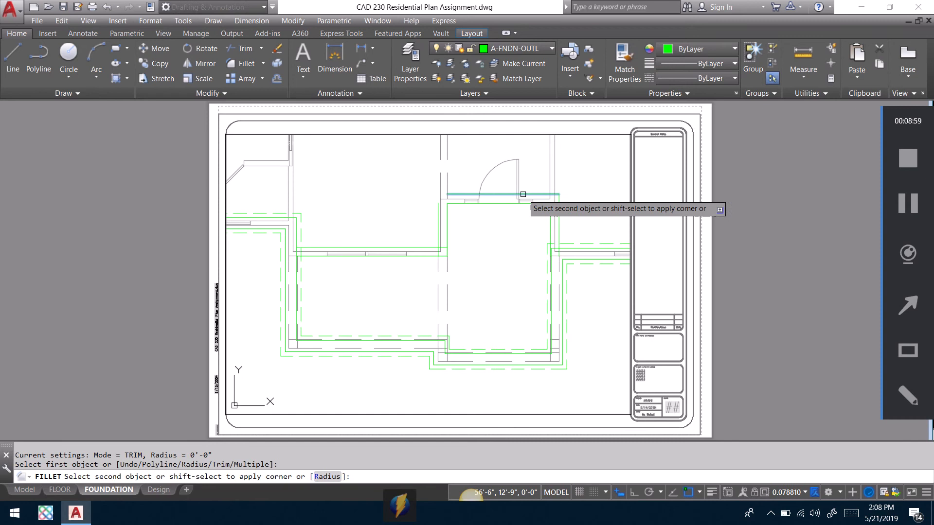
click(438, 213)
key(Return)
key(Escape)
key(Return)
click(435, 240)
click(344, 246)
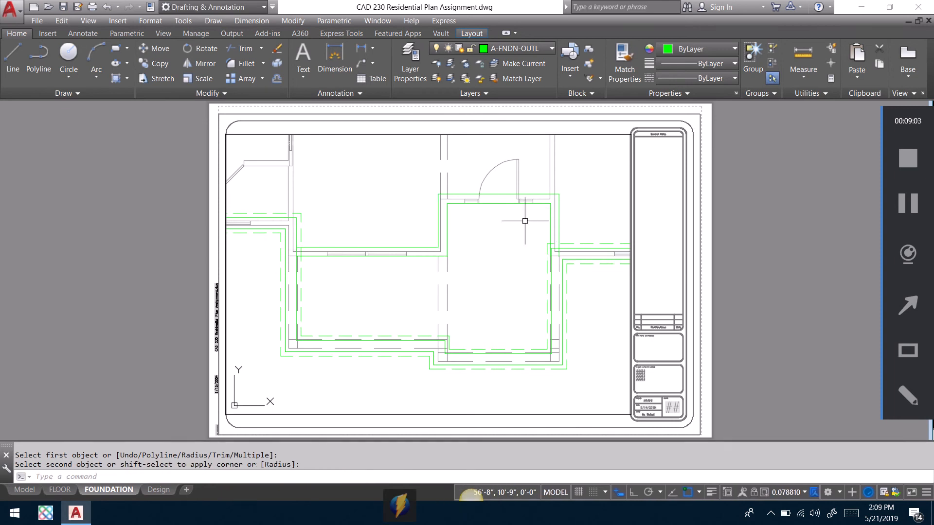
Draw two connected foundation lines along the garage's rear wall face and down its right side wall to the existing foundation corner.
scroll(525, 221, down, 5)
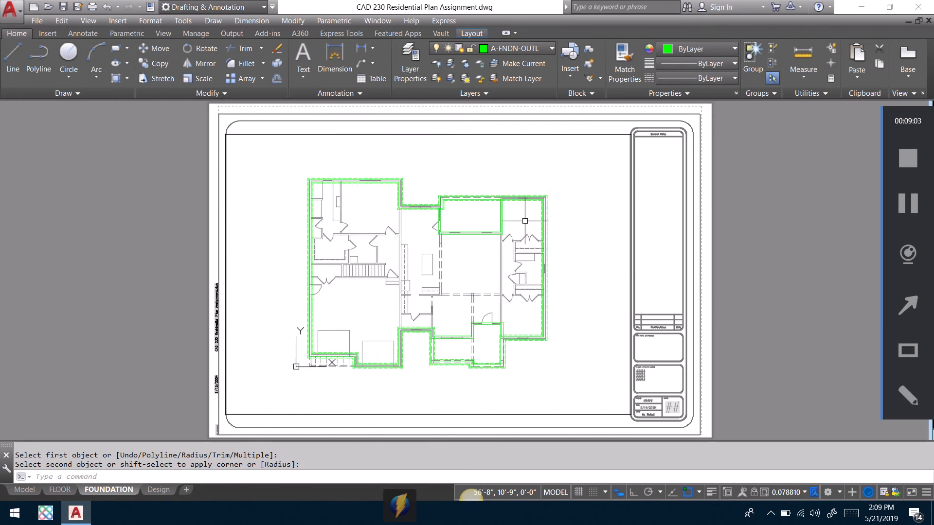
text(z)
key(Return)
text(W)
key(Return)
click(305, 356)
click(440, 224)
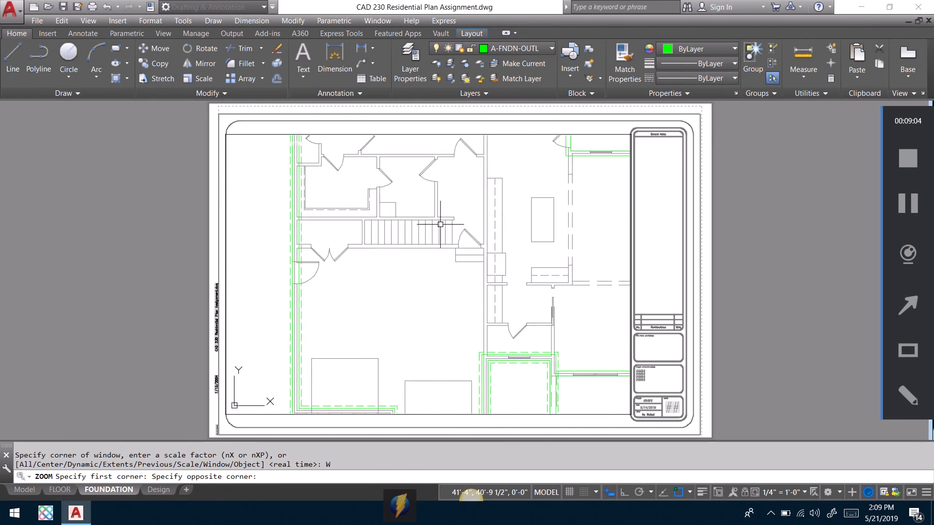
text(l)
key(Return)
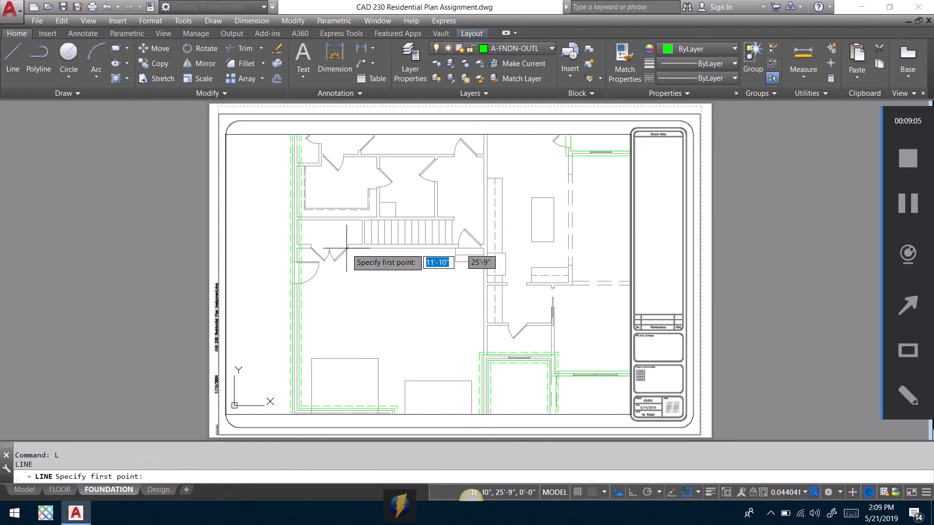
click(298, 248)
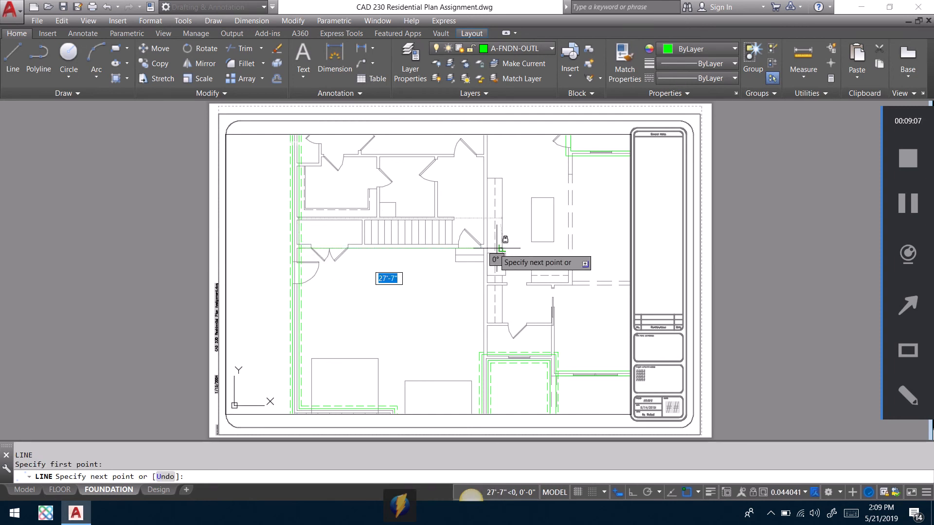
click(483, 248)
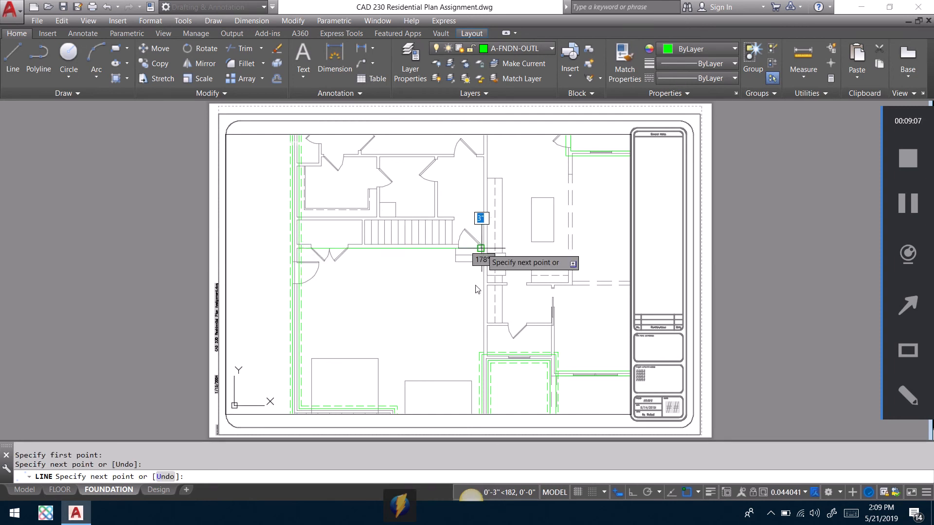
click(484, 359)
key(Return)
Shorten the lower end of the garage's vertical foundation line to the existing horizontal foundation line.
text(z)
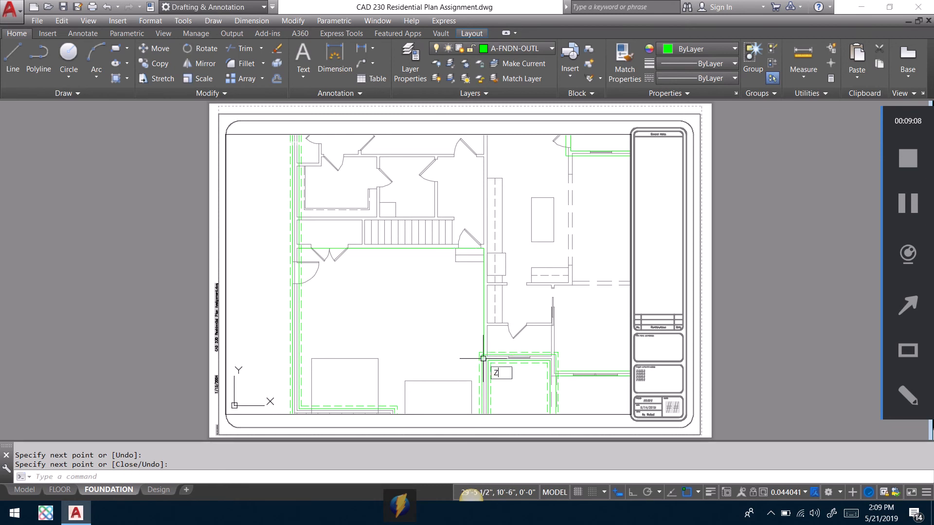
key(Return)
text(w)
key(Return)
click(448, 371)
click(512, 328)
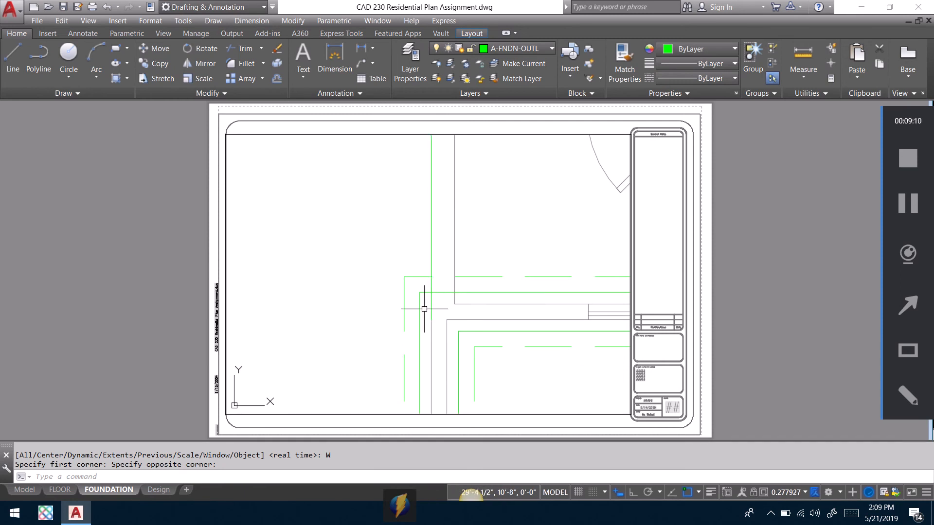
click(433, 274)
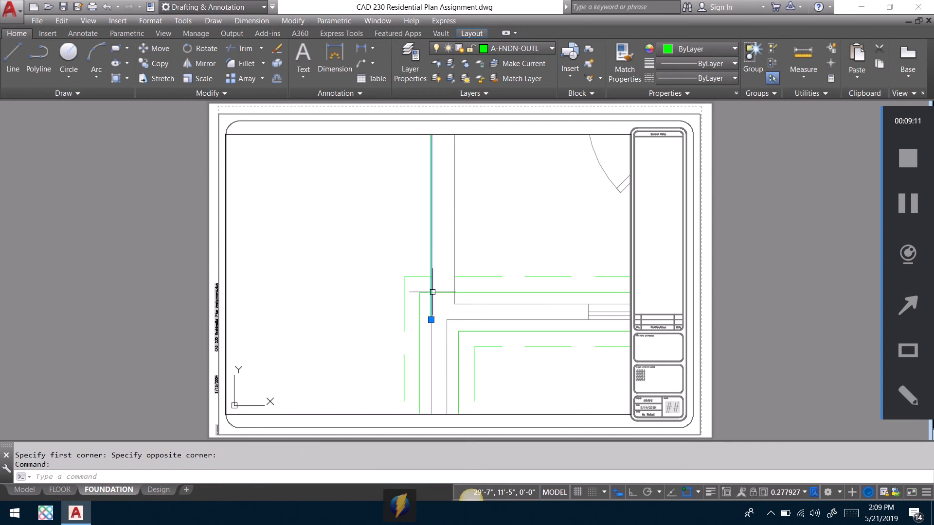
click(431, 320)
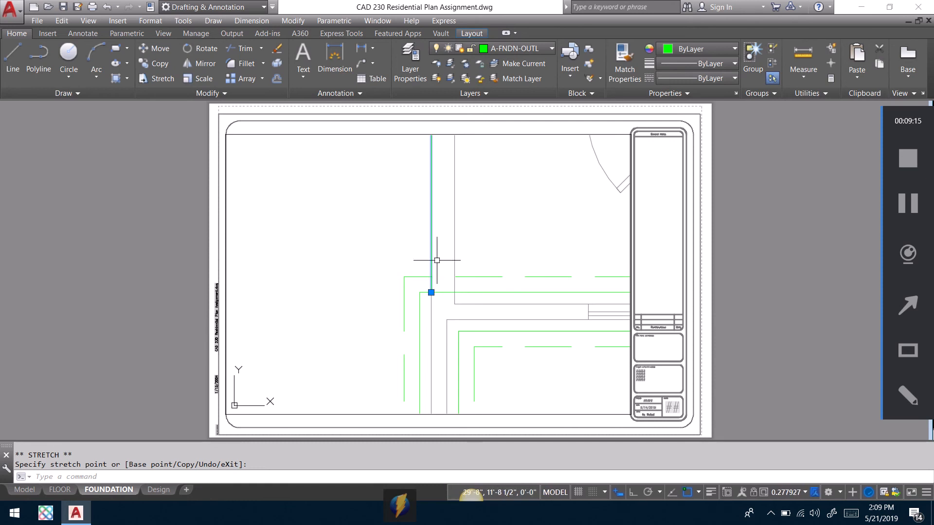
key(Escape)
Move the garage's vertical foundation line left so its lower end meets the existing foundation corner.
text(M)
key(Return)
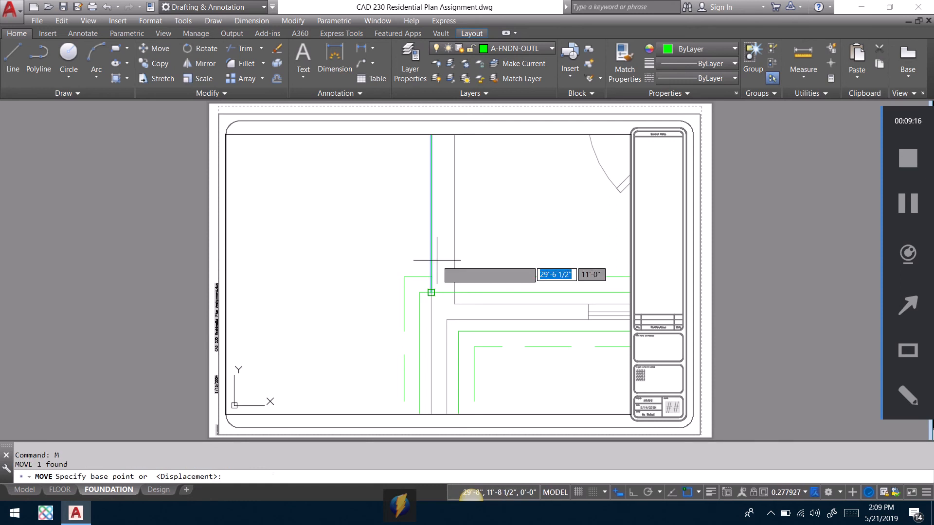
click(431, 292)
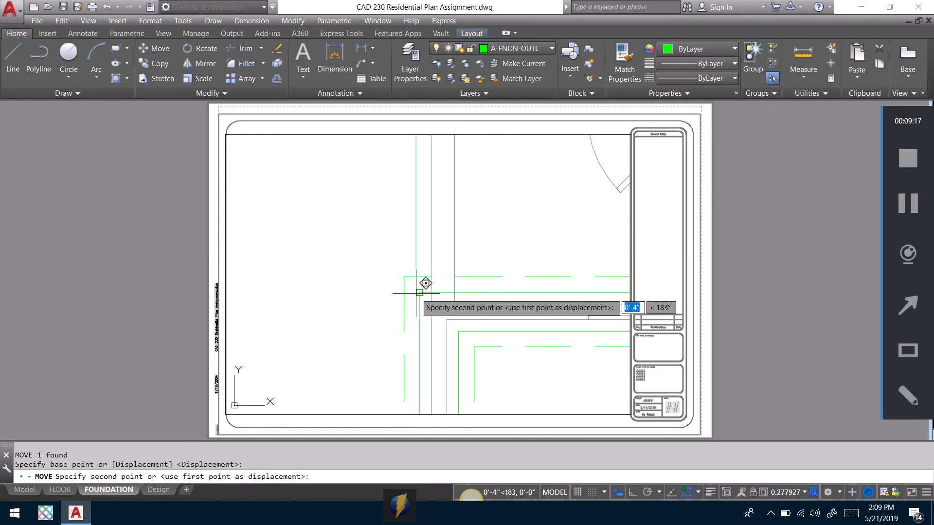
click(416, 293)
text(L)
key(Return)
click(458, 331)
key(Escape)
Offset the garage's vertical foundation line 10" to the right across the wall.
text(o)
key(Return)
text(10)
key(Return)
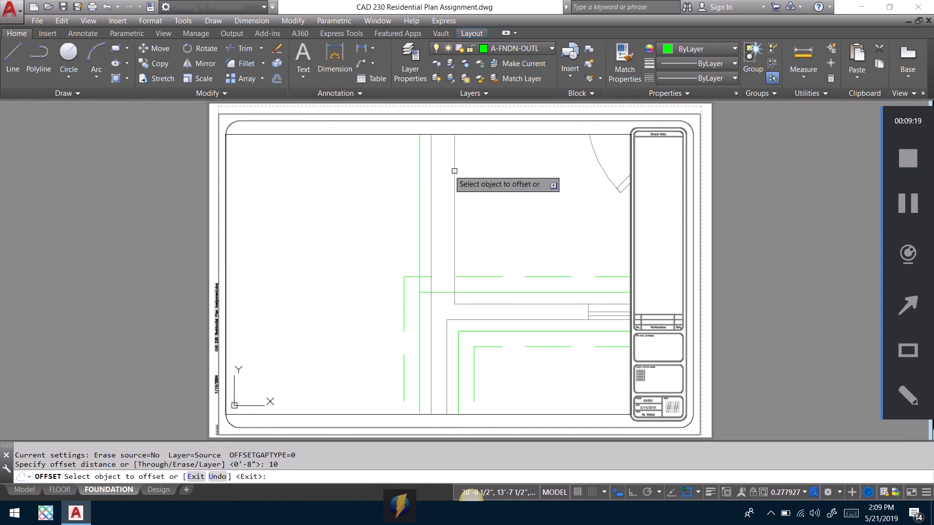
click(419, 179)
click(489, 180)
key(Return)
Offset both vertical garage foundation lines 4" outward to form the footing edges.
key(Return)
text(4)
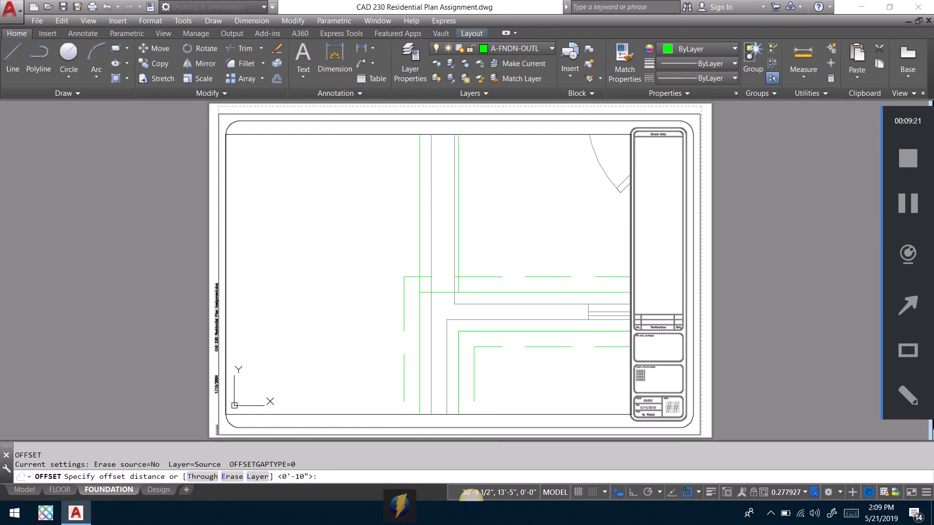
key(Return)
click(459, 194)
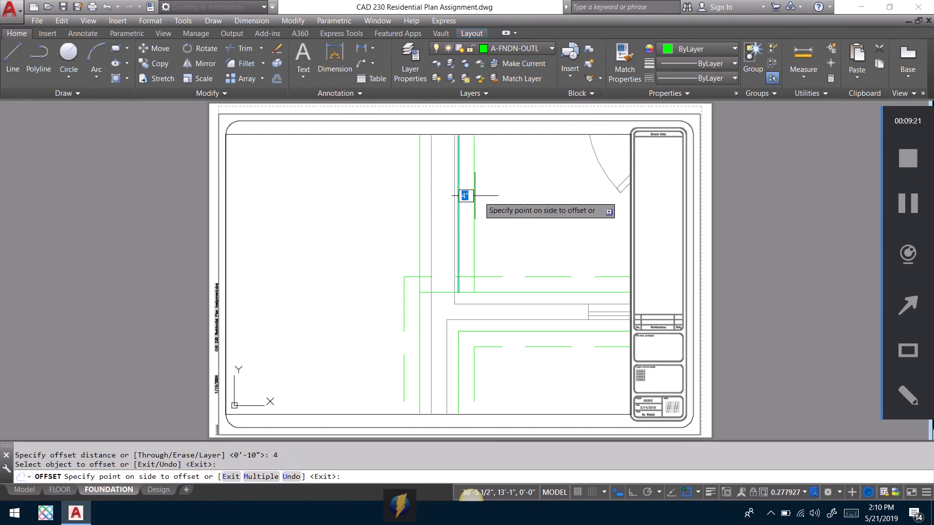
click(462, 199)
click(418, 203)
click(358, 215)
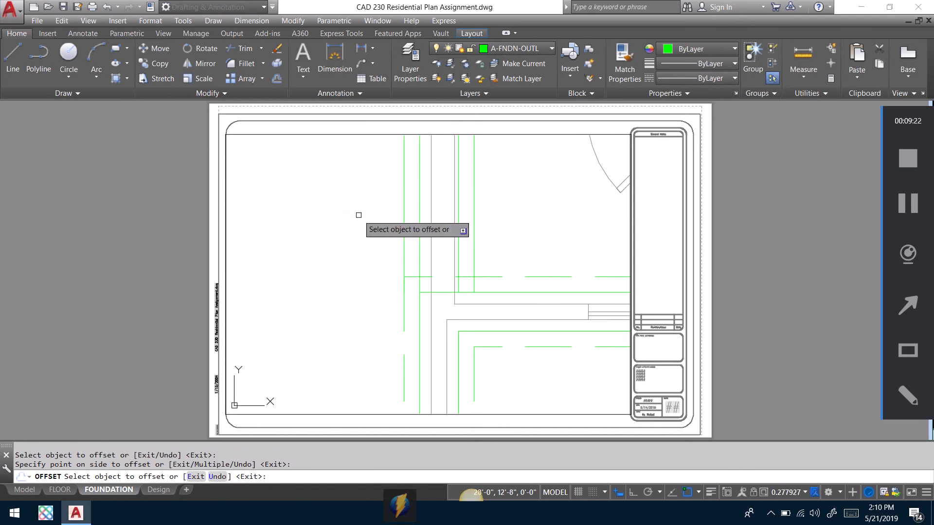
key(Return)
Assign the two outer vertical footing lines beside the garage wall to the A-FNDN-FOOT layer.
click(406, 211)
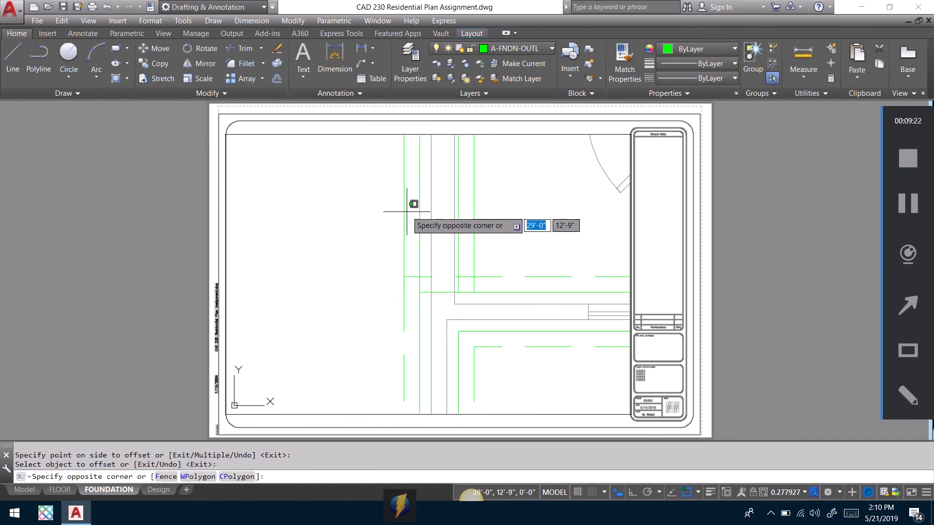
click(395, 202)
click(475, 196)
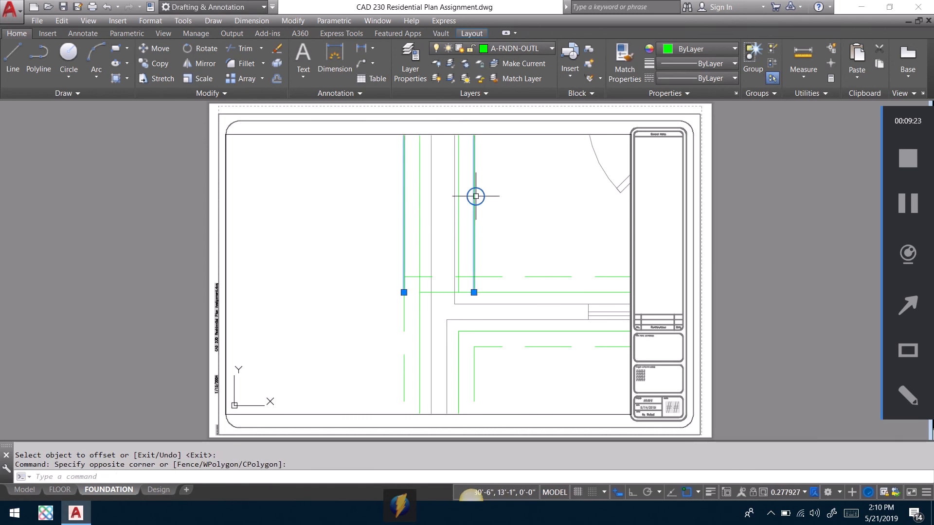
click(529, 49)
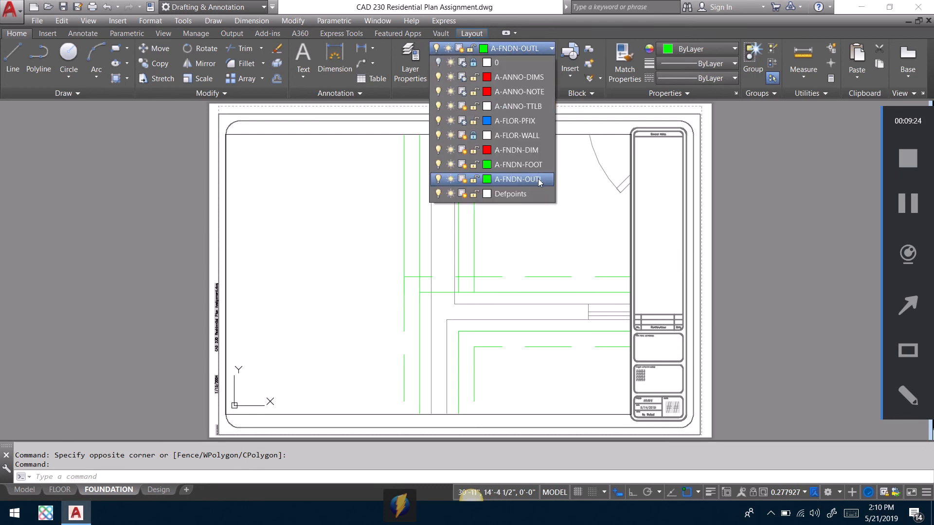
click(520, 164)
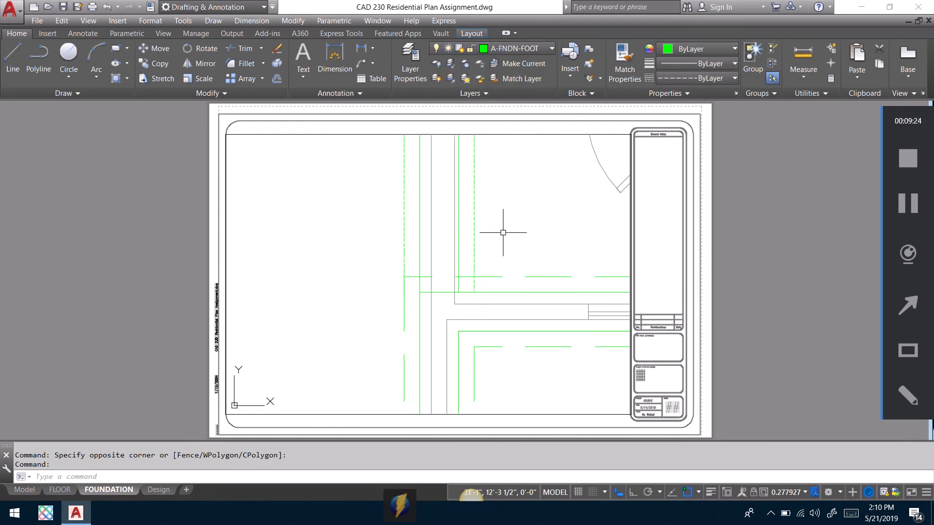
key(Escape)
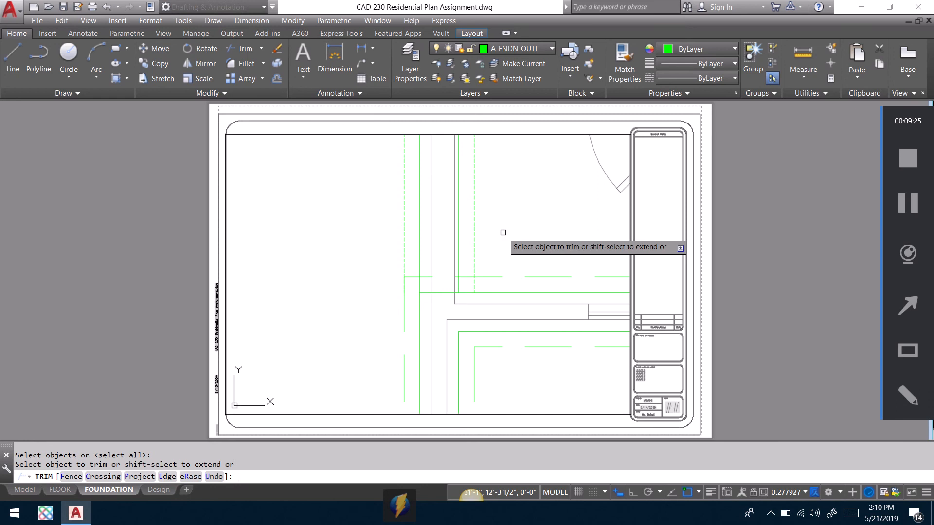
Trim the right footing line and shorten the left one so both end at the existing horizontal footing line.
click(472, 284)
key(Return)
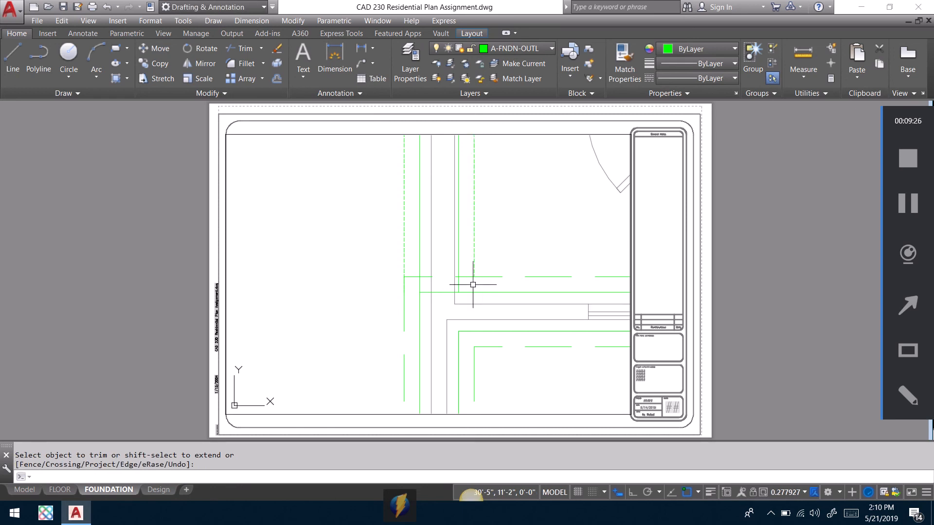
click(404, 261)
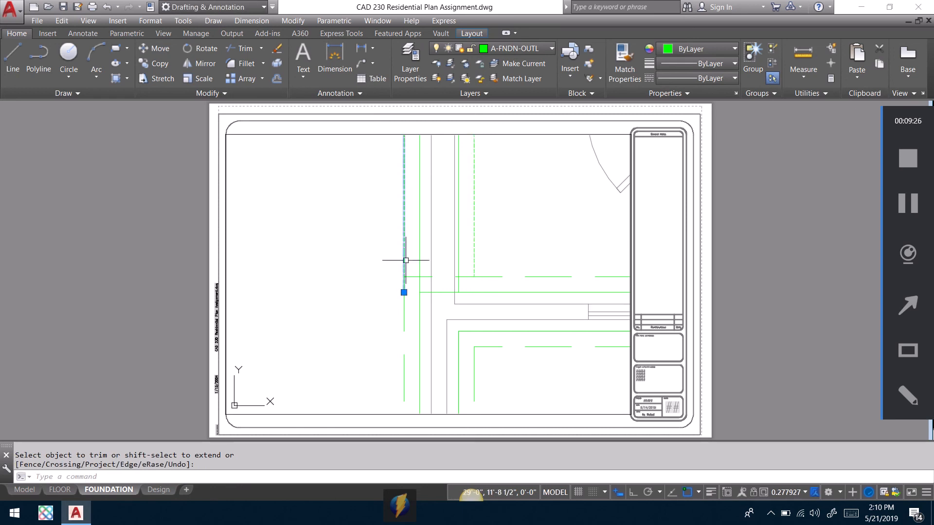
click(404, 292)
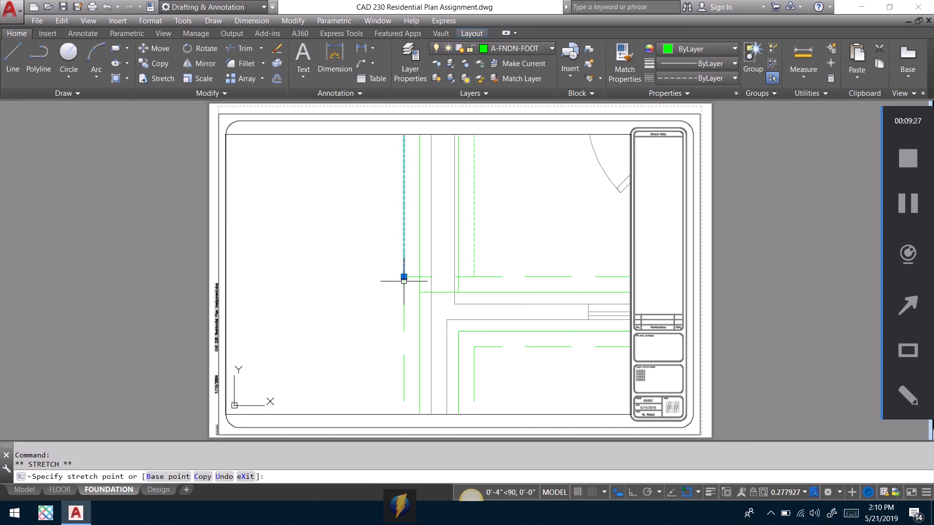
click(403, 277)
key(Escape)
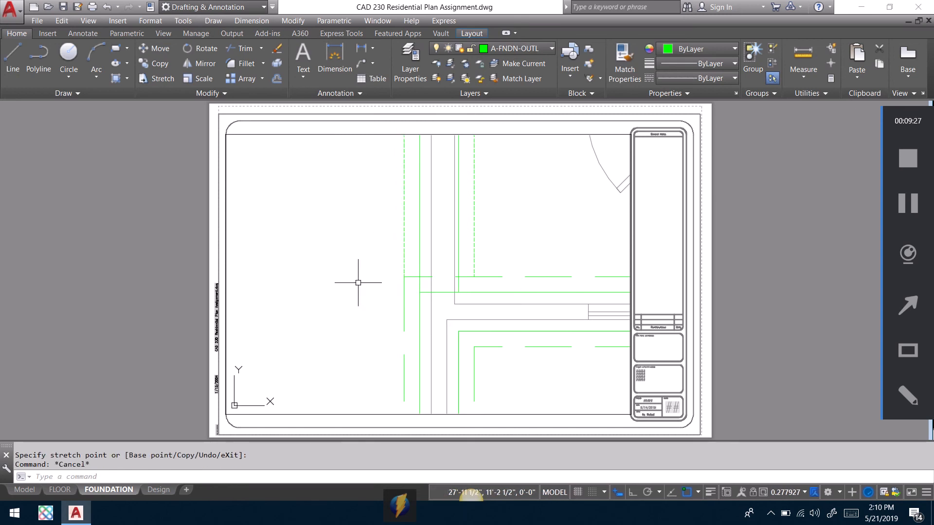
Offset the horizontal foundation line at the garage's rear wall 10" upward toward the stairs.
text(z)
key(Return)
text(p)
key(Return)
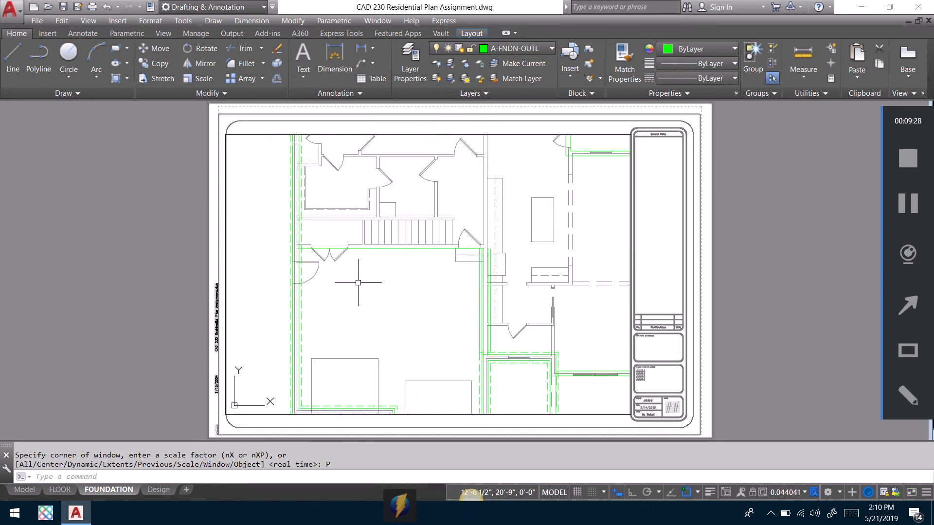
text(z)
key(Return)
text(w)
key(Return)
click(429, 251)
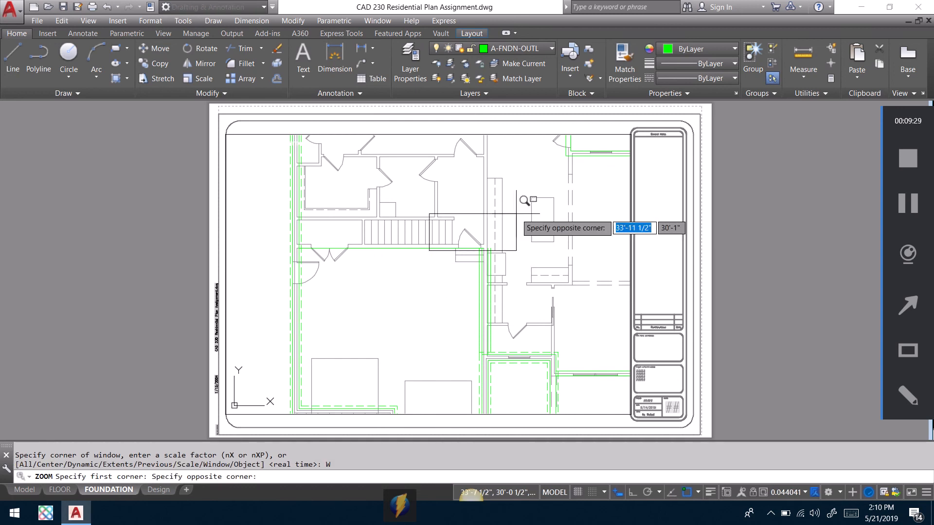
click(514, 214)
text(o)
key(Return)
text(10)
key(Return)
click(433, 350)
click(454, 290)
key(Return)
Fillet the outer and inner foundation corners at the garage's rear right with radius 0.
text(F)
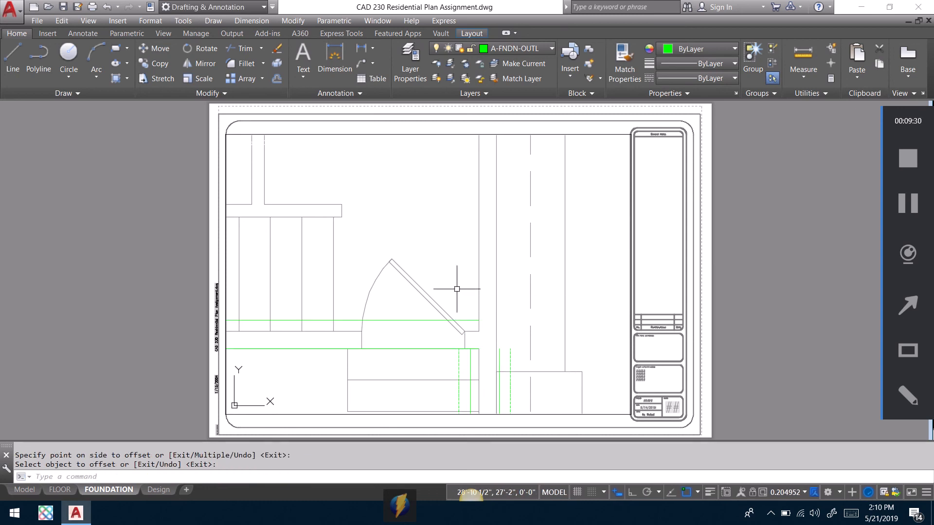
key(Return)
click(464, 320)
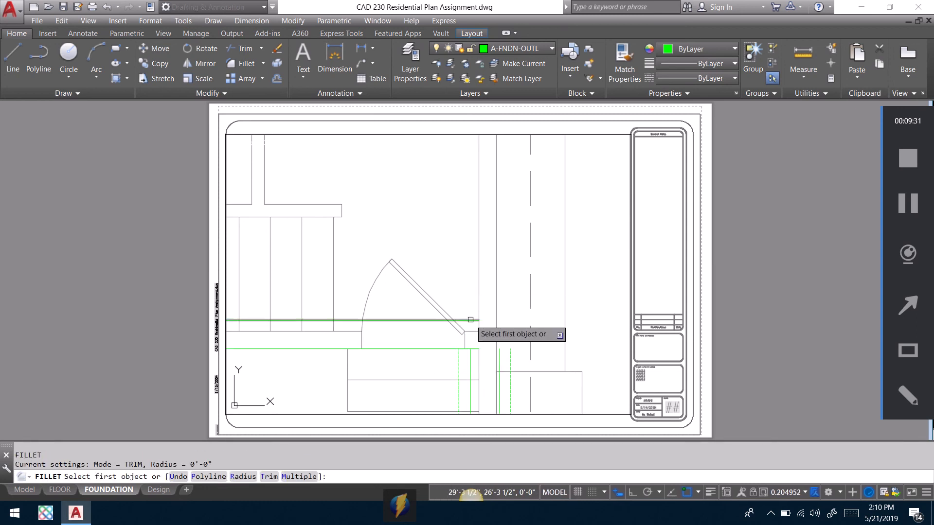
click(500, 350)
key(Return)
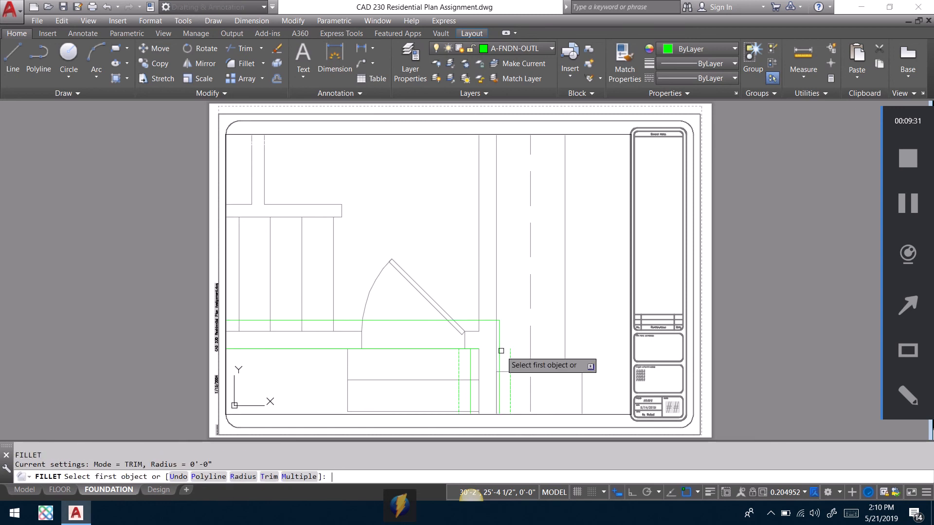
click(471, 360)
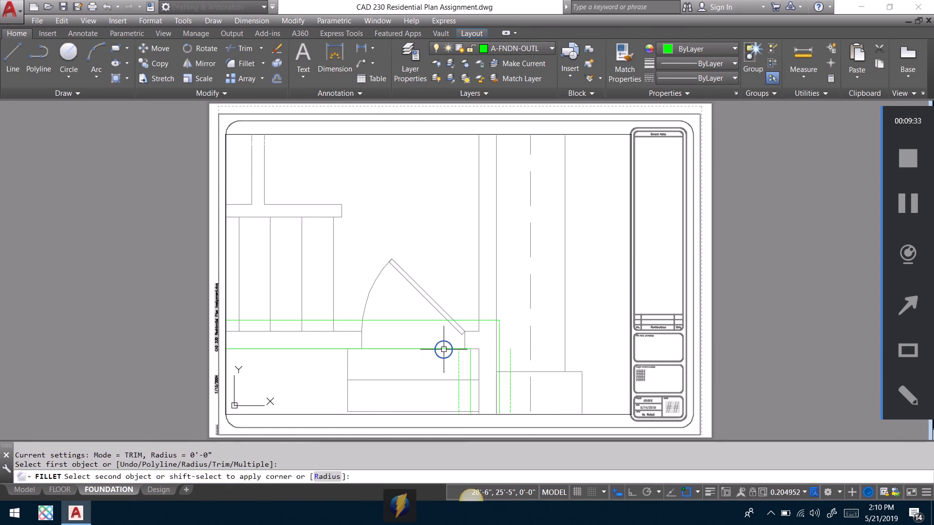
click(443, 349)
scroll(467, 237, down, 3)
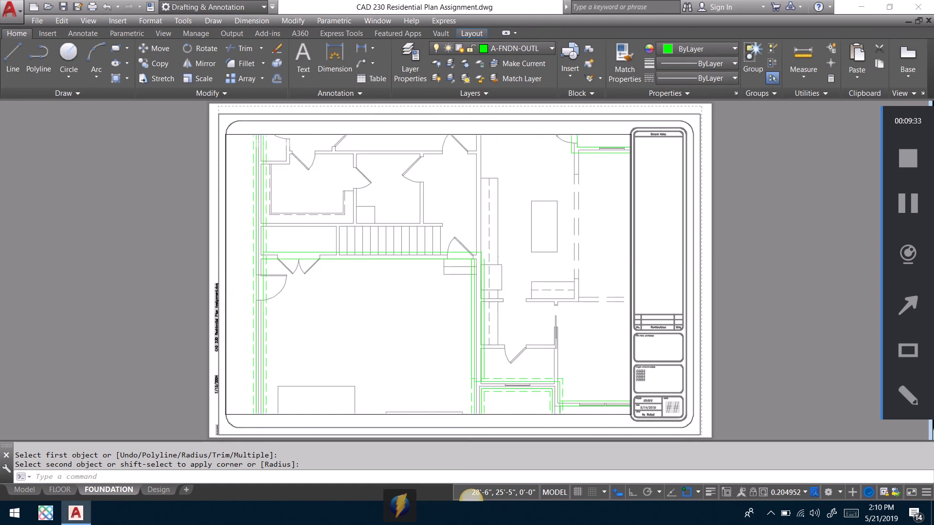
text(z)
key(Return)
text(p)
key(Return)
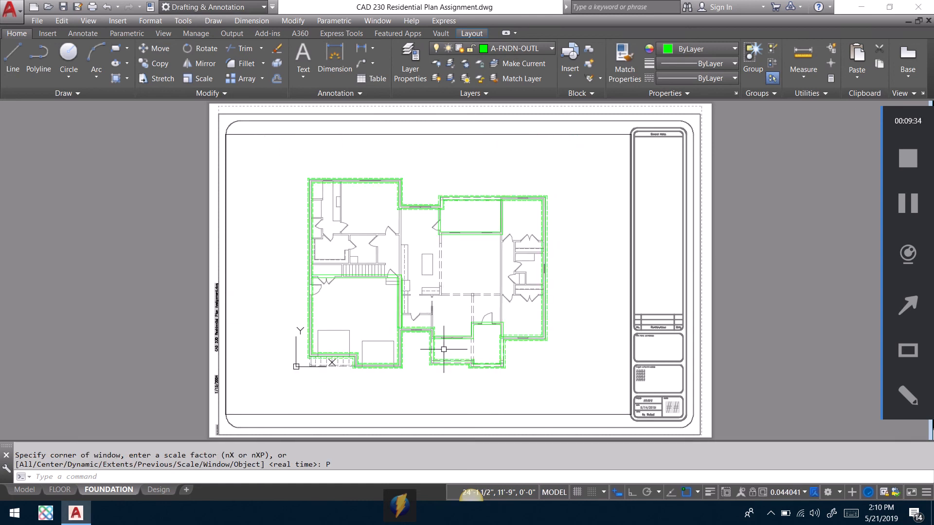